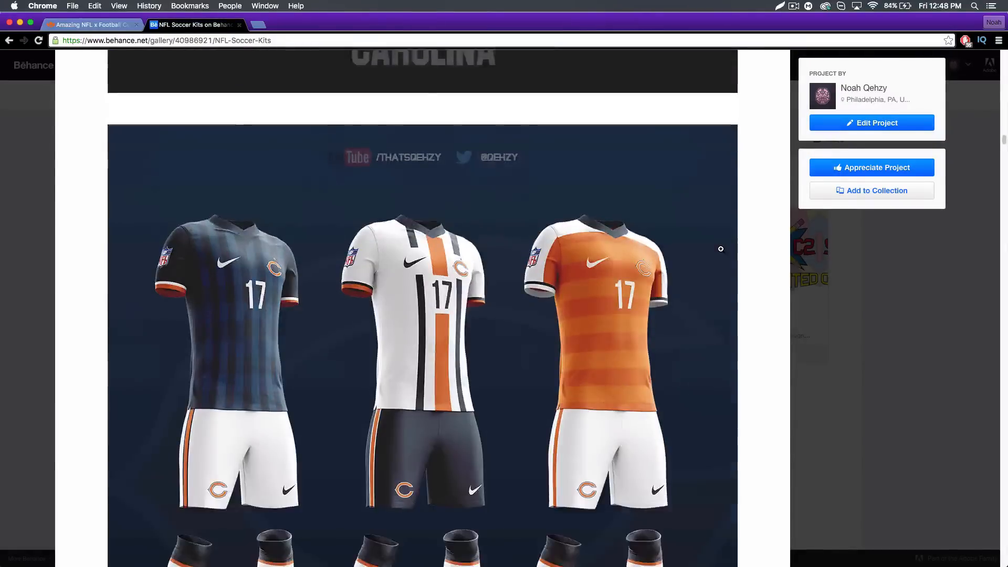
Look through the team kit designs in the NFL Soccer Kits project on Behance, from Chicago past Kansas City
{"action": "scroll", "coordinate": [721, 249], "scroll_direction": "down", "scroll_amount": 20}
{"action": "scroll", "coordinate": [703, 250], "scroll_direction": "down", "scroll_amount": 20}
{"action": "scroll", "coordinate": [699, 266], "scroll_direction": "down", "scroll_amount": 20}
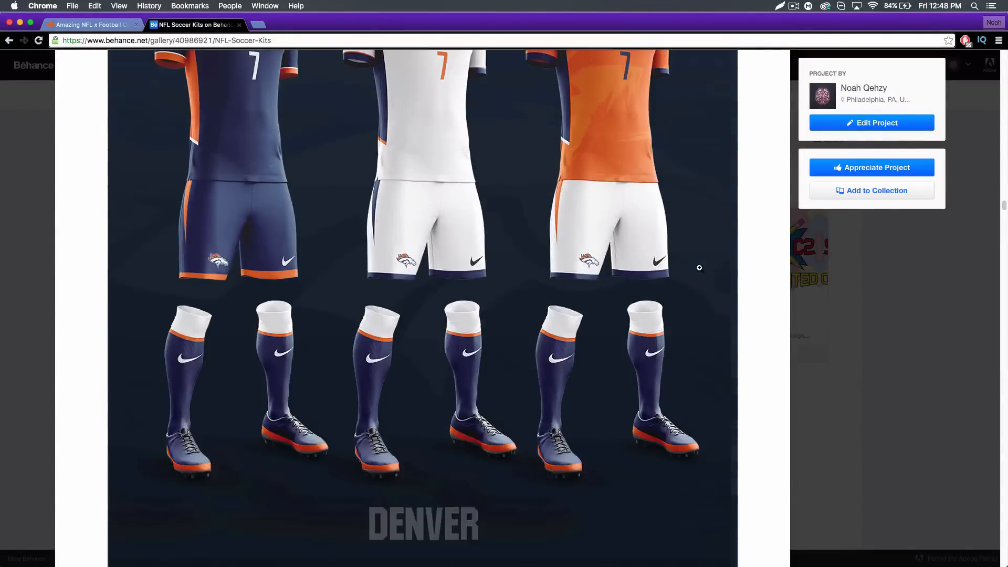
{"action": "scroll", "coordinate": [695, 268], "scroll_direction": "down", "scroll_amount": 20}
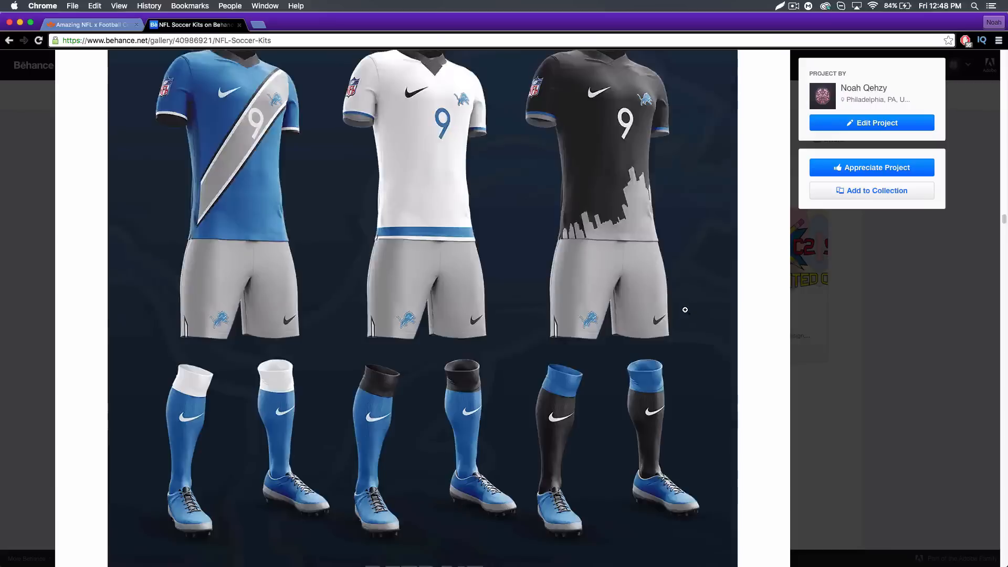
{"action": "scroll", "coordinate": [685, 310], "scroll_direction": "down", "scroll_amount": 6}
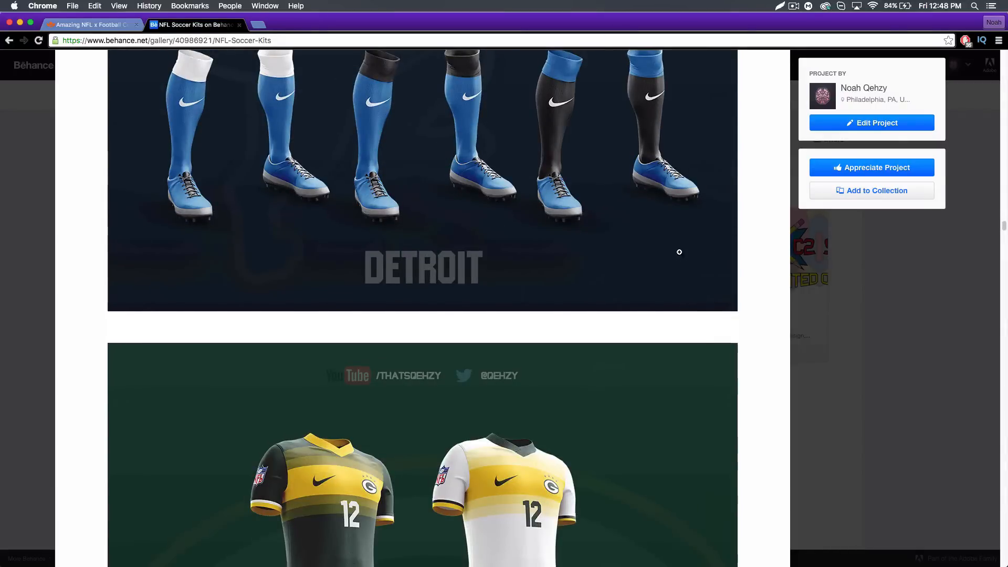
{"action": "scroll", "coordinate": [678, 250], "scroll_direction": "down", "scroll_amount": 10}
{"action": "scroll", "coordinate": [701, 275], "scroll_direction": "down", "scroll_amount": 20}
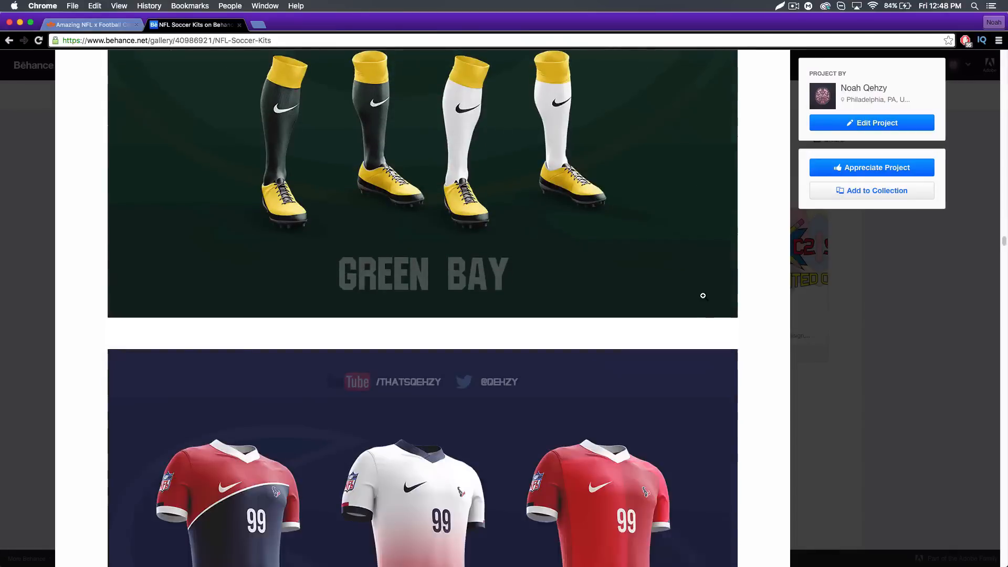
{"action": "scroll", "coordinate": [705, 303], "scroll_direction": "down", "scroll_amount": 20}
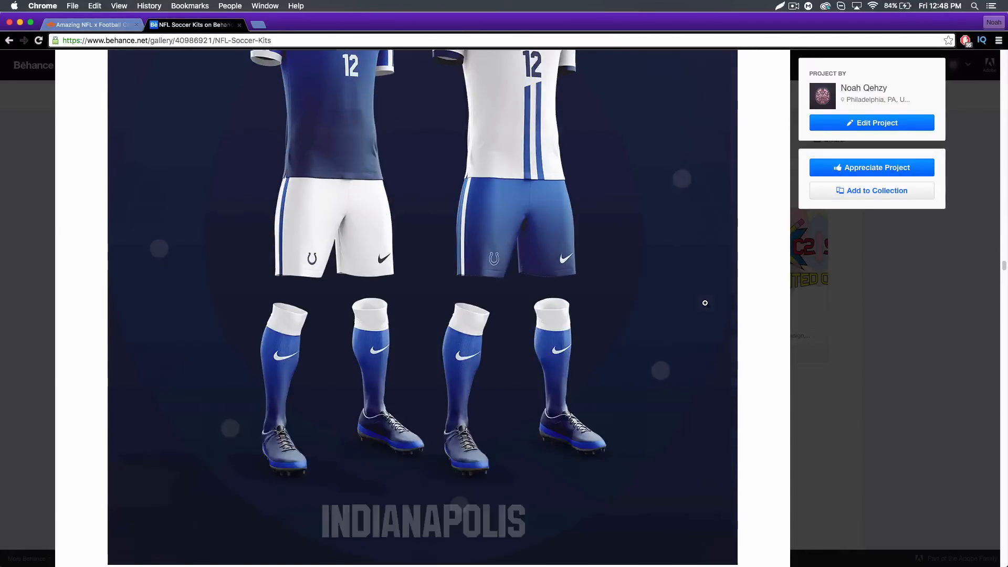
{"action": "scroll", "coordinate": [740, 294], "scroll_direction": "down", "scroll_amount": 20}
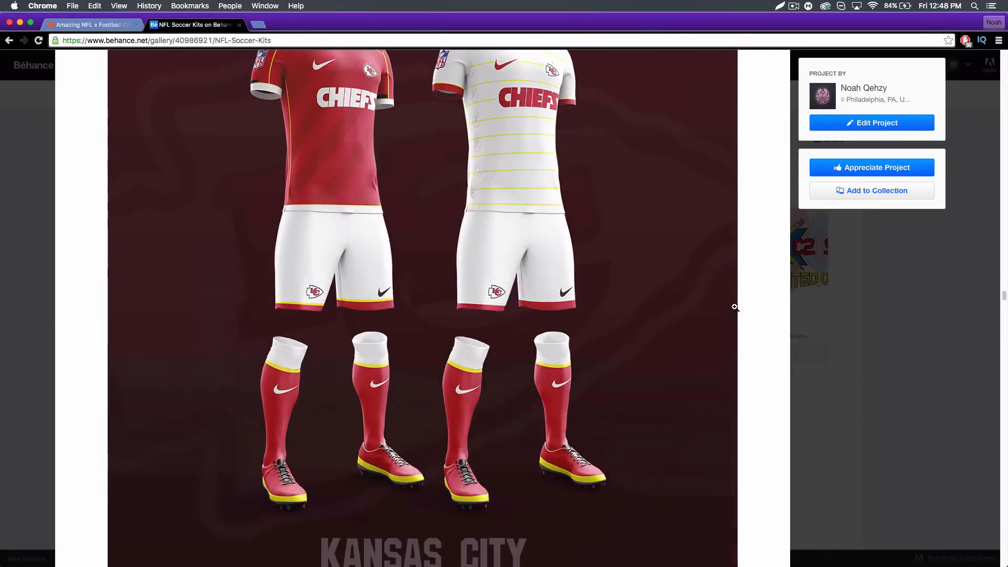
{"action": "scroll", "coordinate": [730, 309], "scroll_direction": "down", "scroll_amount": 15}
{"action": "scroll", "coordinate": [732, 304], "scroll_direction": "down", "scroll_amount": 20}
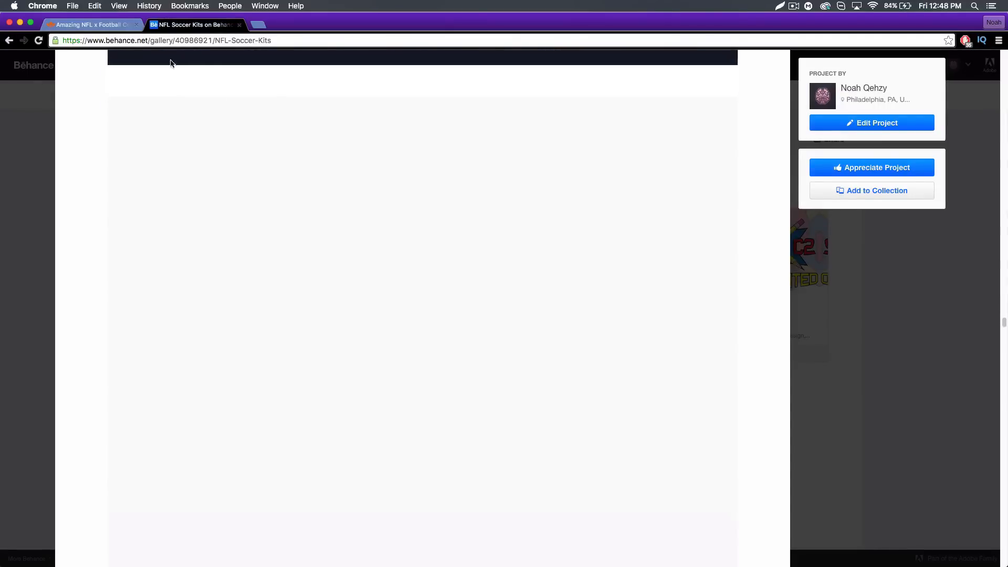
View the COPA90 article on the NFL football concept kits and return to the Behance project
{"action": "left_click", "coordinate": [90, 25]}
{"action": "scroll", "coordinate": [383, 146], "scroll_direction": "up", "scroll_amount": 3}
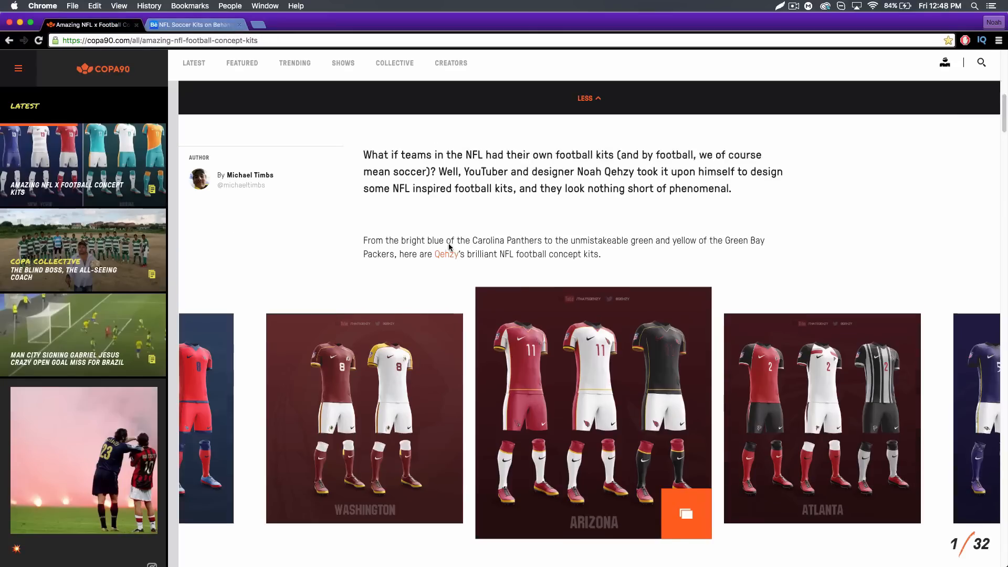
{"action": "scroll", "coordinate": [388, 150], "scroll_direction": "down", "scroll_amount": 2}
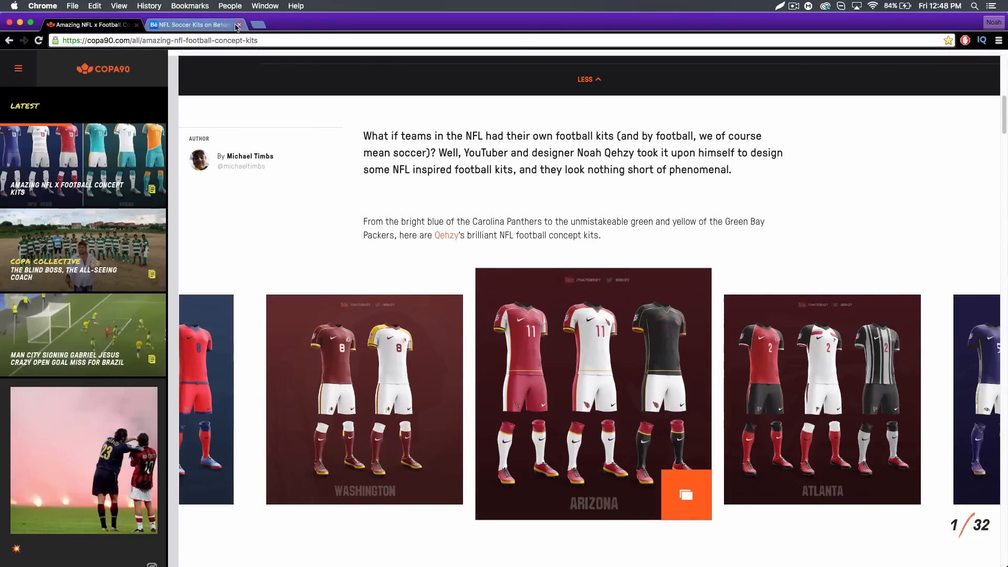
{"action": "left_click", "coordinate": [234, 24]}
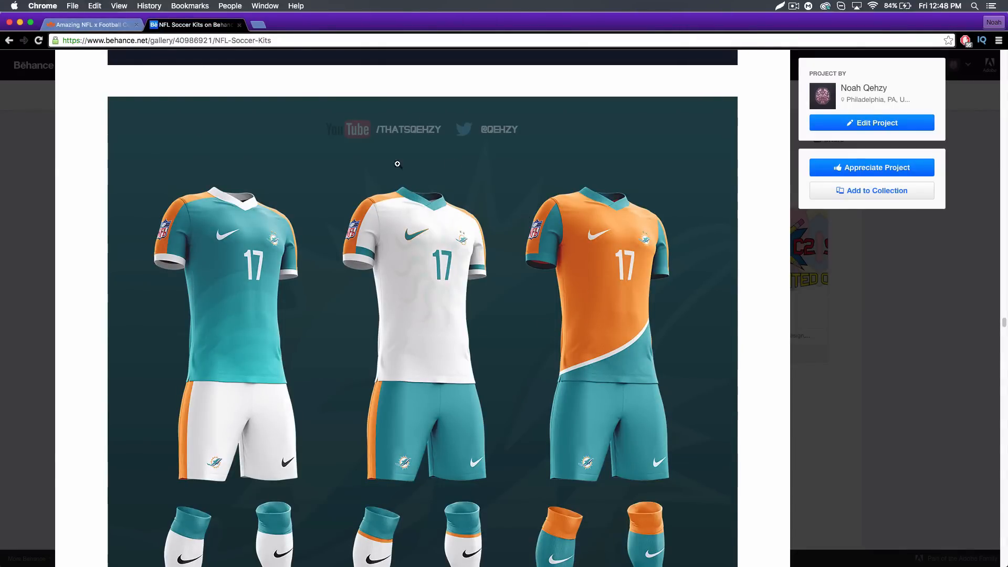
Switch from the browser to Photoshop and check the application choices for opening 10667-4000x5500 2.tif in the Downloads folder
{"action": "left_click", "coordinate": [20, 23]}
{"action": "left_click", "coordinate": [311, 89]}
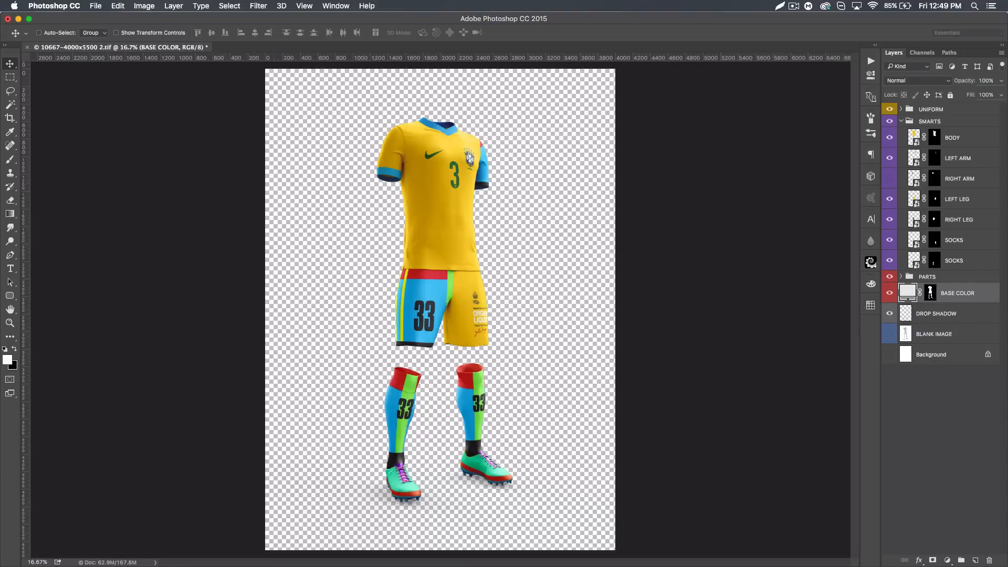
{"action": "key", "text": "super+Tab"}
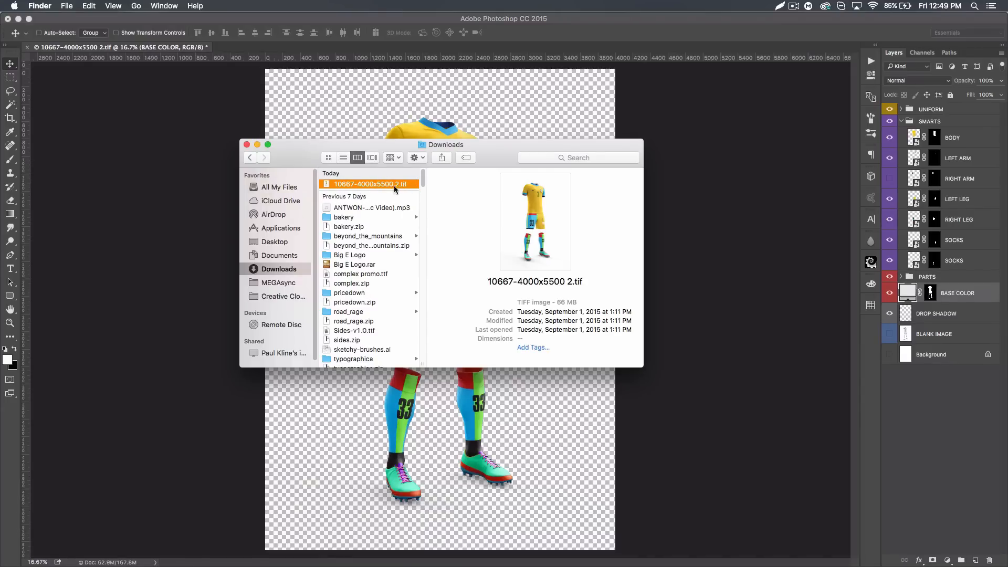
{"action": "right_click", "coordinate": [367, 184]}
{"action": "mouse_move", "coordinate": [446, 199]}
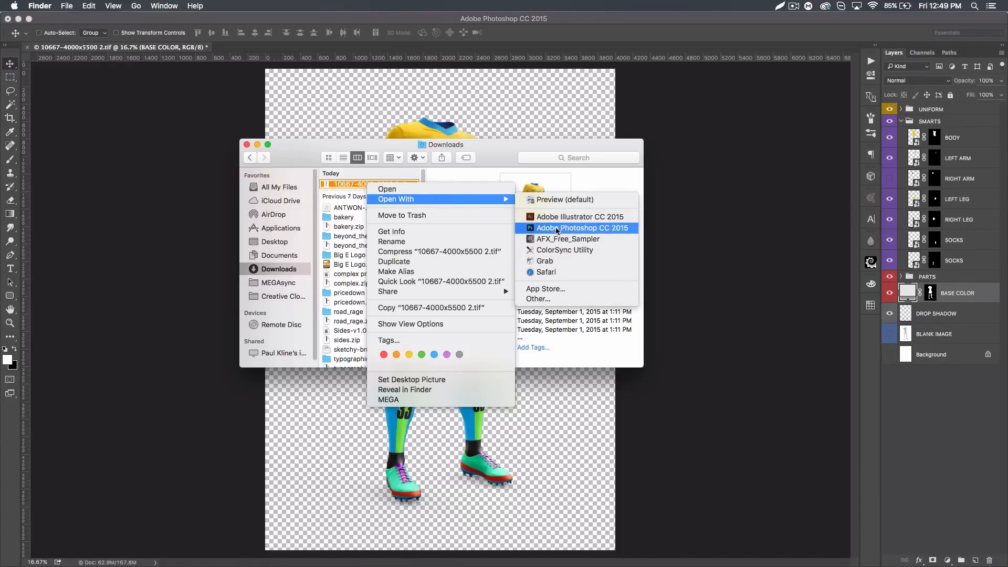
{"action": "left_click", "coordinate": [338, 24]}
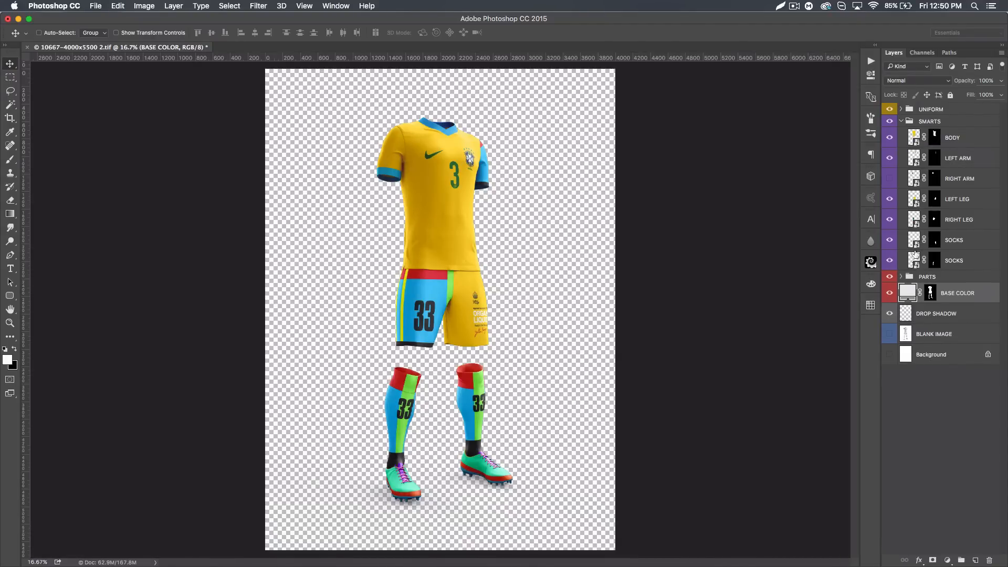
Expand the PARTS group and open the BODY smart object's contents, leaving the missing fonts unresolved
{"action": "left_click", "coordinate": [901, 276]}
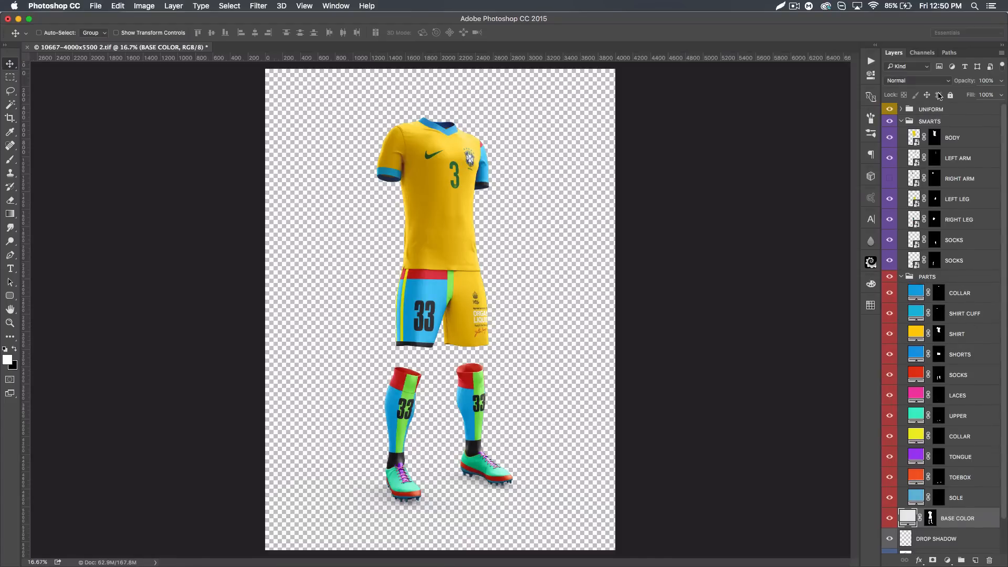
{"action": "left_click", "coordinate": [916, 143]}
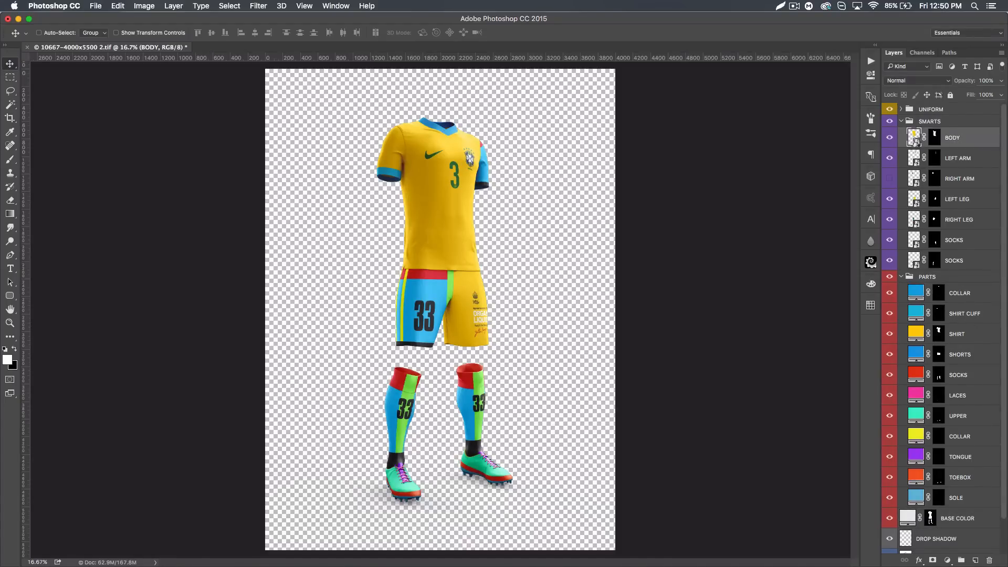
{"action": "double_click", "coordinate": [914, 139]}
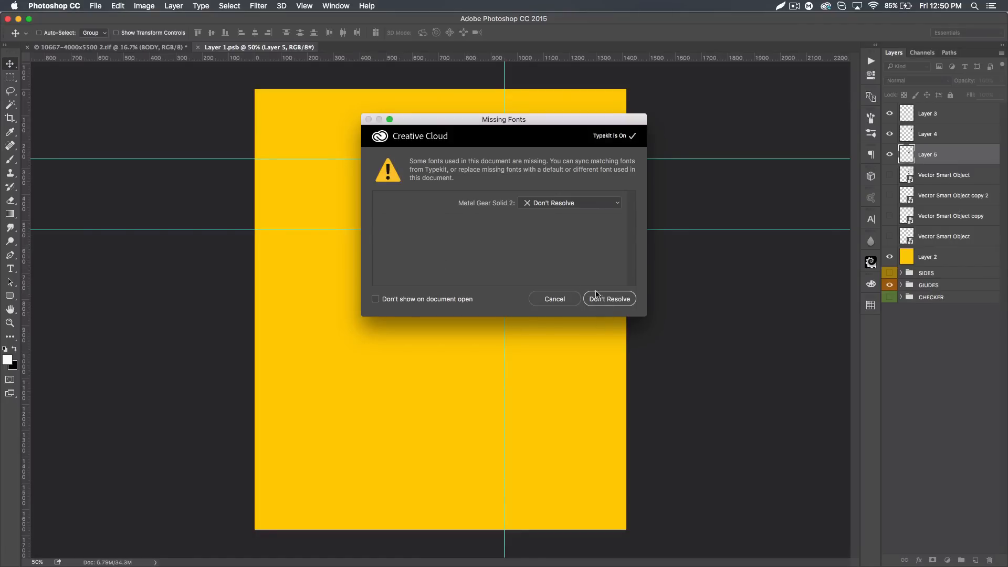
{"action": "left_click", "coordinate": [603, 299]}
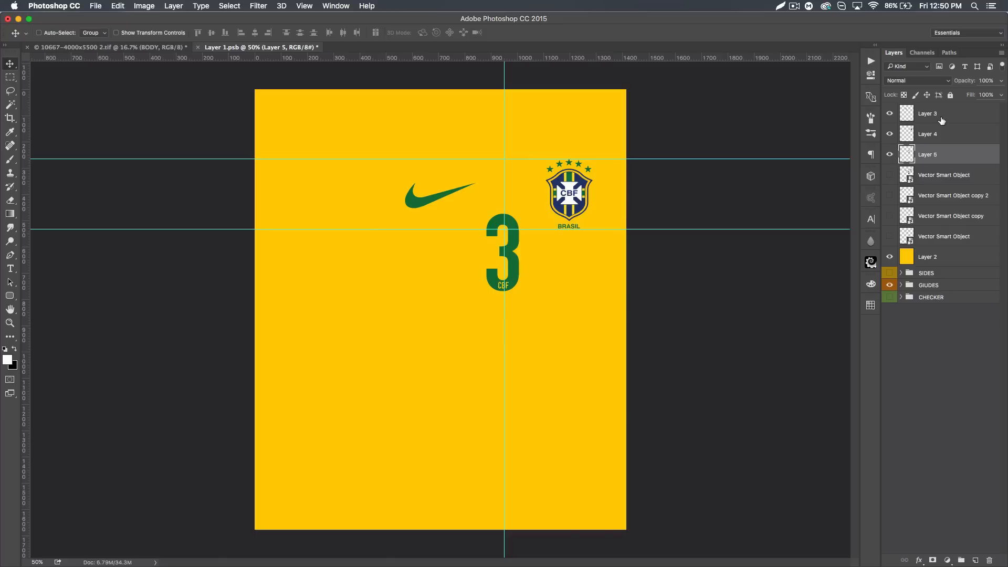
Turn the Nike swoosh on Layer 3 white using Hue/Saturation with Lightness at +100
{"action": "left_click", "coordinate": [941, 120]}
{"action": "key", "text": "super+u"}
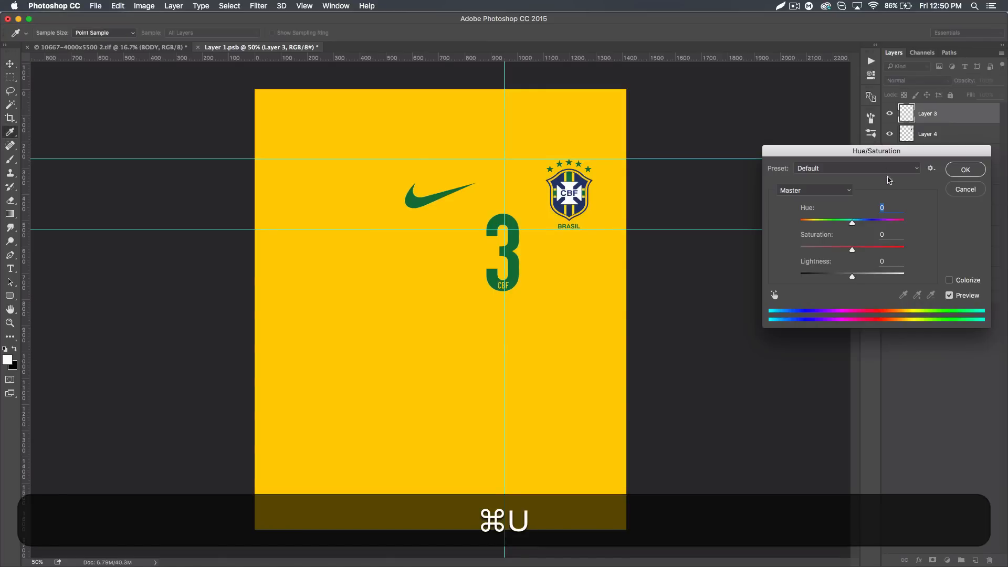
{"action": "left_click_drag", "start_coordinate": [865, 275], "coordinate": [1007, 271]}
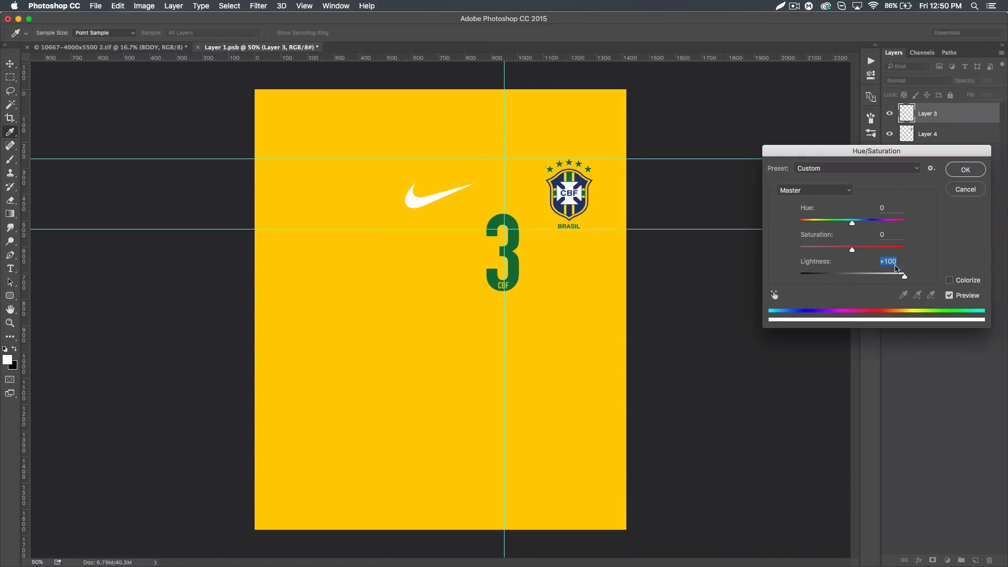
{"action": "left_click", "coordinate": [970, 169]}
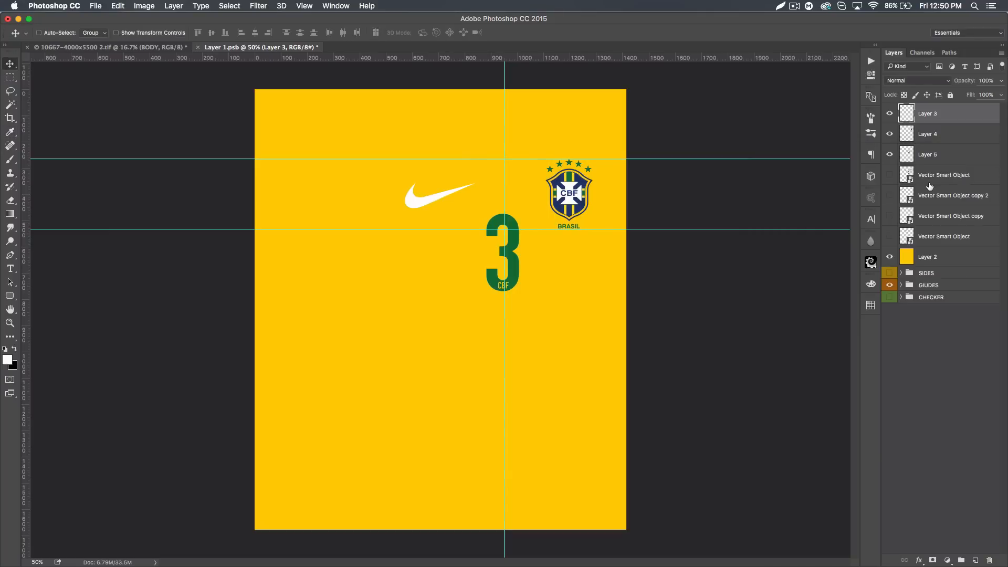
Place the Philadelphia Eagles primary logo from the Desktop's NFL soccer jerseys folder into the shirt artwork, directly above Layer 4
{"action": "left_click", "coordinate": [889, 135]}
{"action": "left_click", "coordinate": [889, 135]}
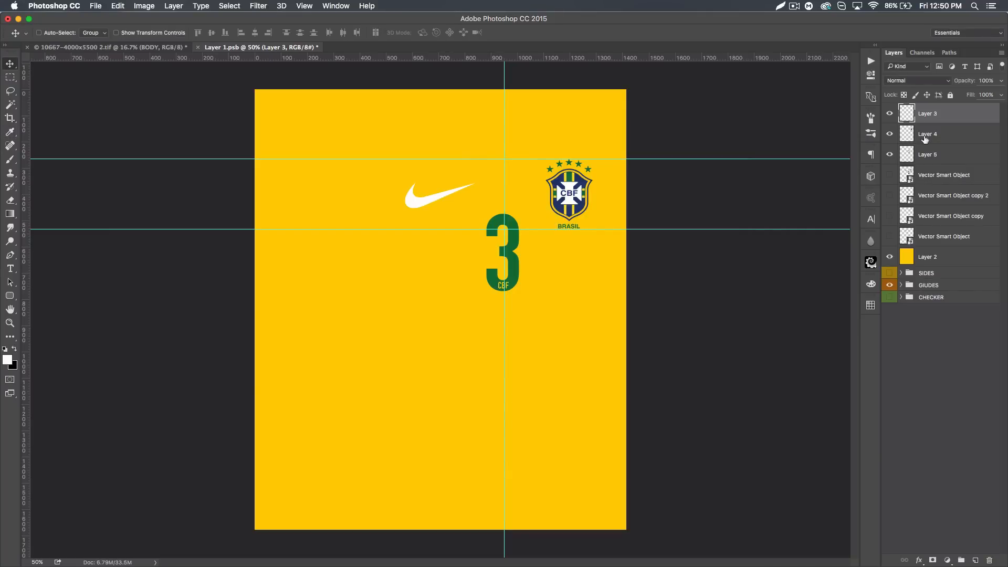
{"action": "left_click", "coordinate": [951, 138]}
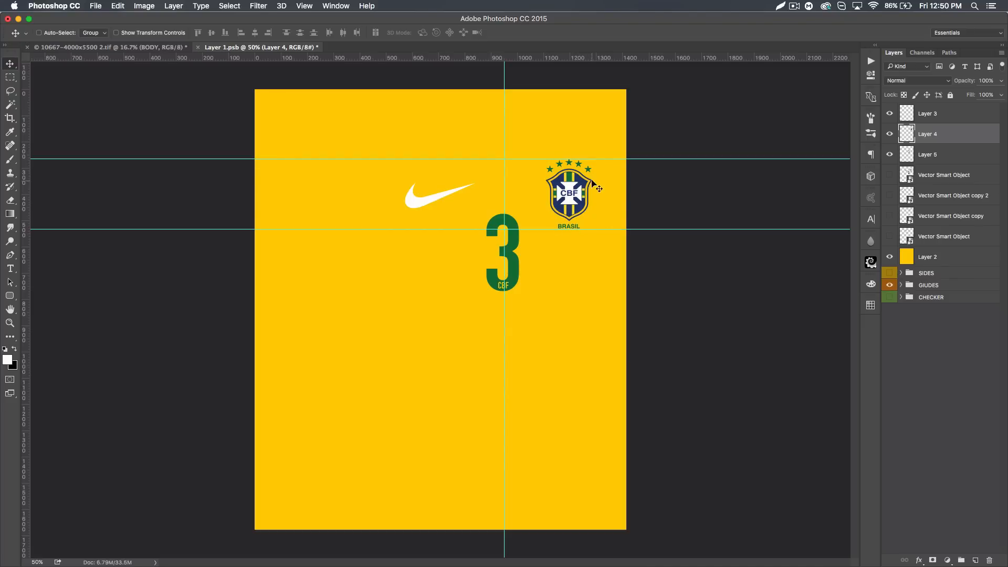
{"action": "key", "text": "p"}
{"action": "key", "text": "super+Tab"}
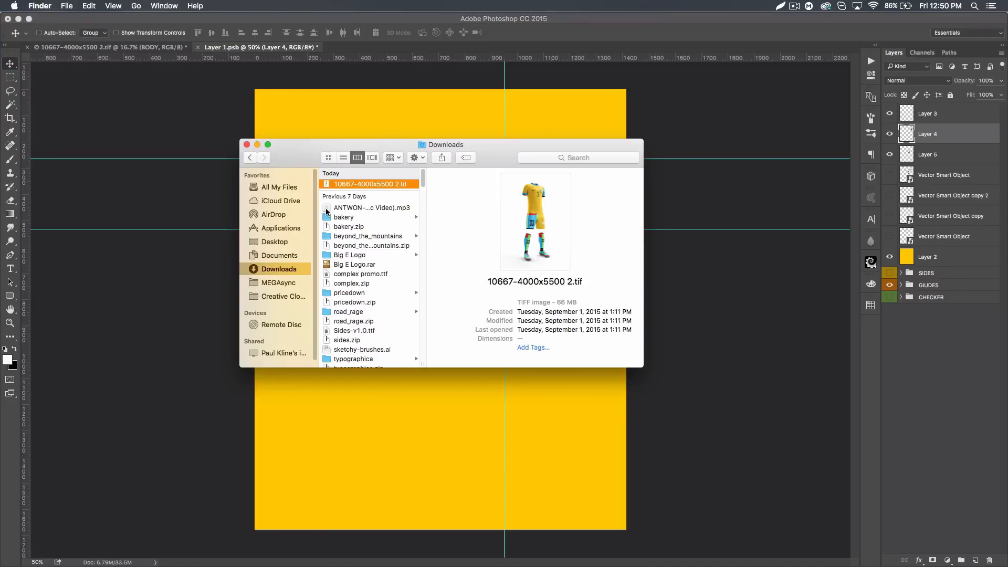
{"action": "left_click", "coordinate": [274, 243]}
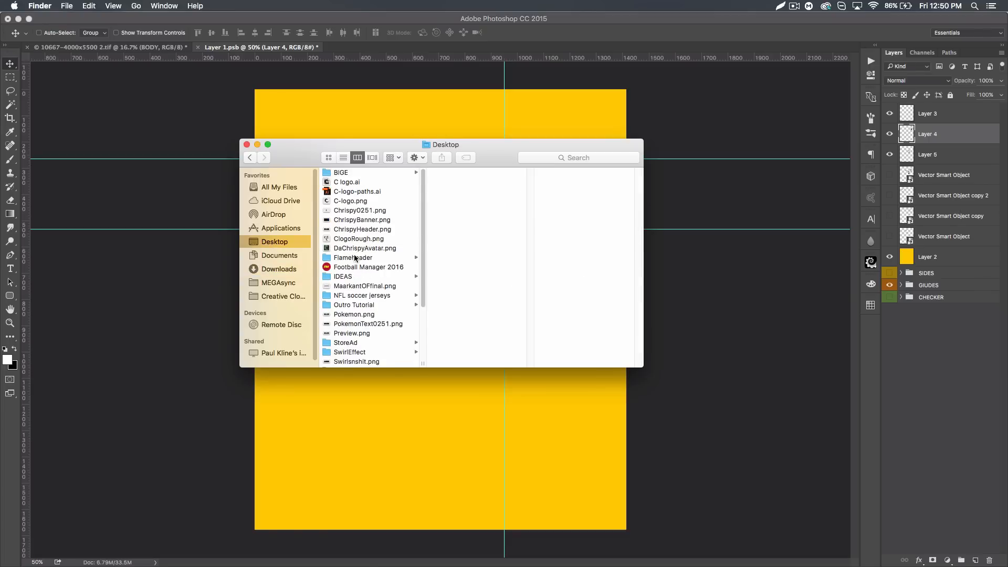
{"action": "left_click", "coordinate": [347, 296]}
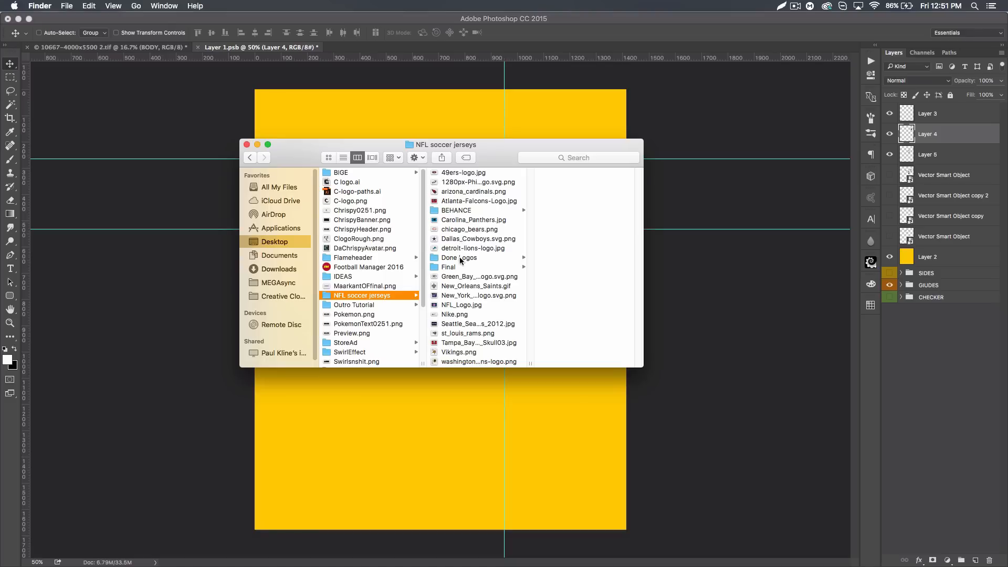
{"action": "left_click_drag", "start_coordinate": [458, 183], "coordinate": [457, 421]}
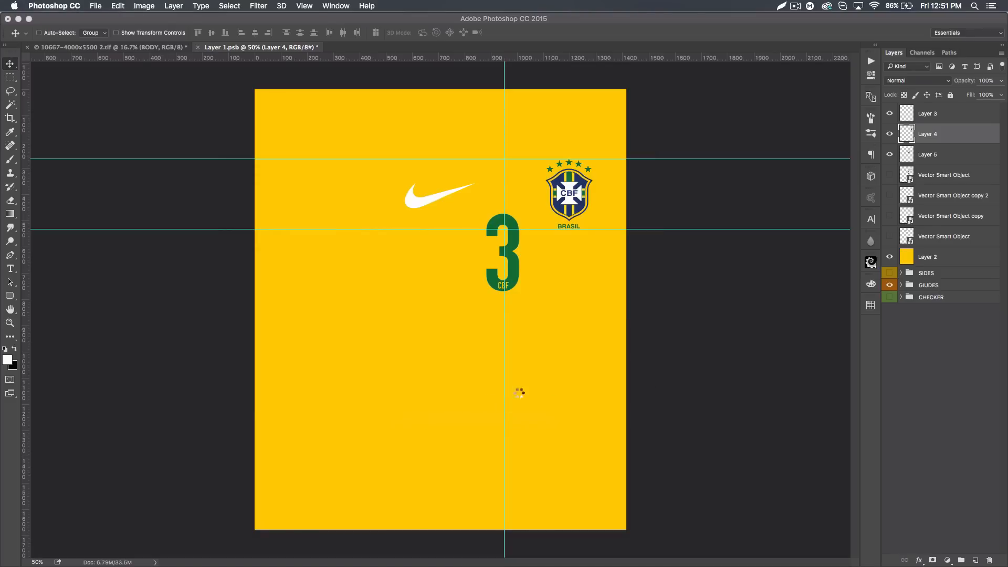
Scale the Eagles logo to about 22% over the Brazil crest, and delete the crest on Layer 4
{"action": "left_click_drag", "start_coordinate": [488, 340], "coordinate": [488, 310]}
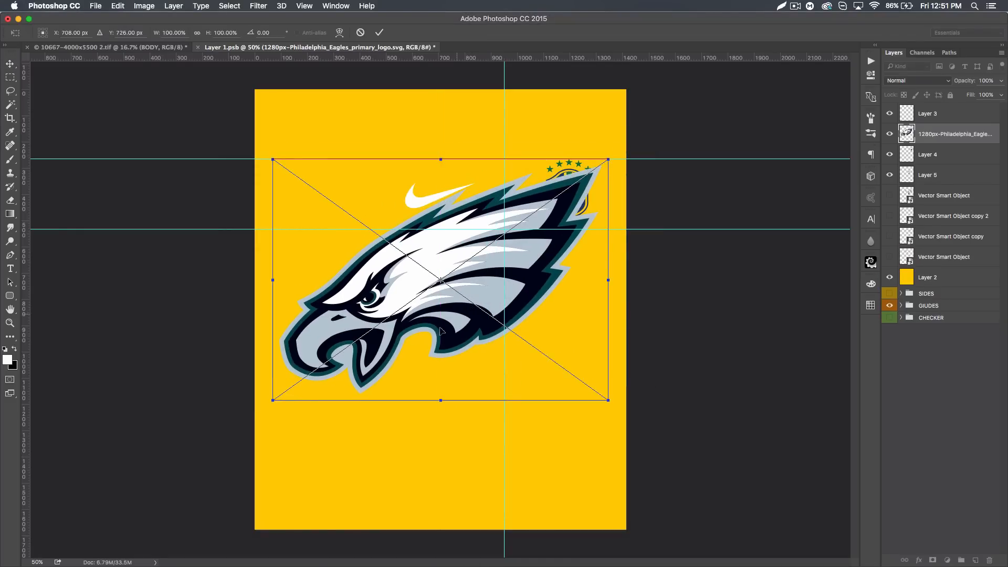
{"action": "left_click_drag", "start_coordinate": [265, 397], "coordinate": [563, 256]}
{"action": "left_click_drag", "start_coordinate": [583, 188], "coordinate": [583, 195]}
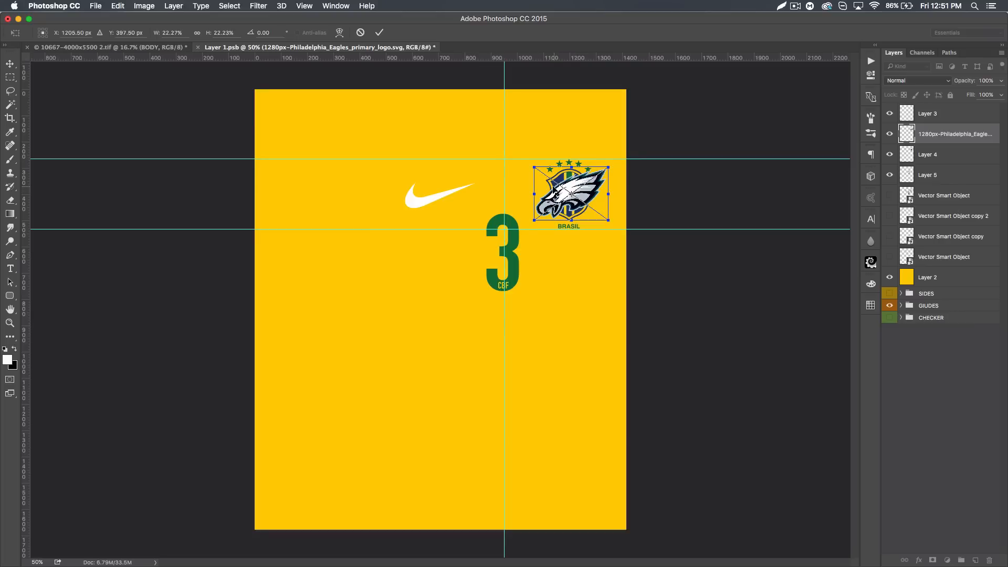
{"action": "key", "text": "Return"}
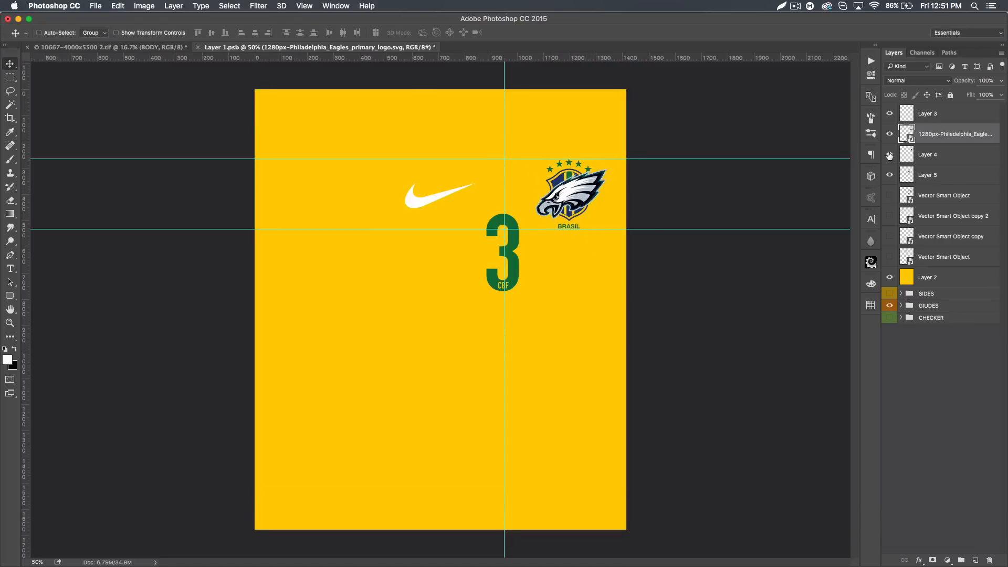
{"action": "left_click", "coordinate": [949, 154]}
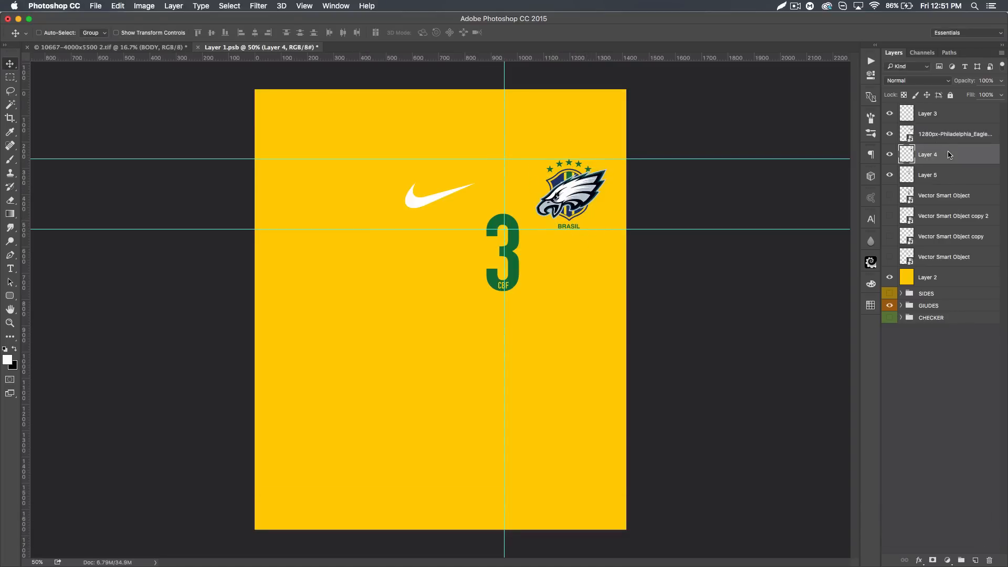
{"action": "key", "text": "BackSpace"}
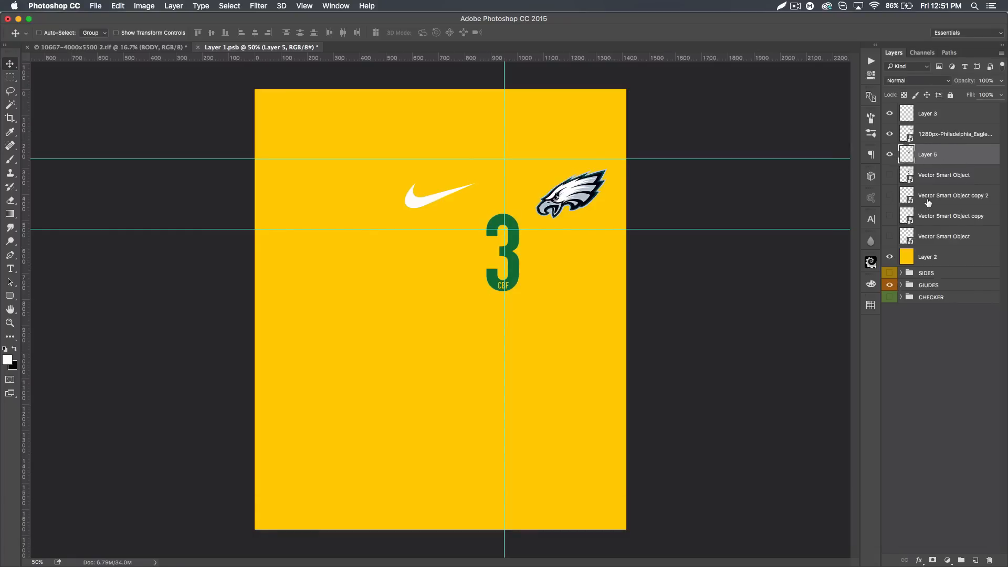
Add a white number 5 in Gotham Medium Regular at 300 pt over the green 3 on the vertical guide
{"action": "left_click", "coordinate": [889, 155]}
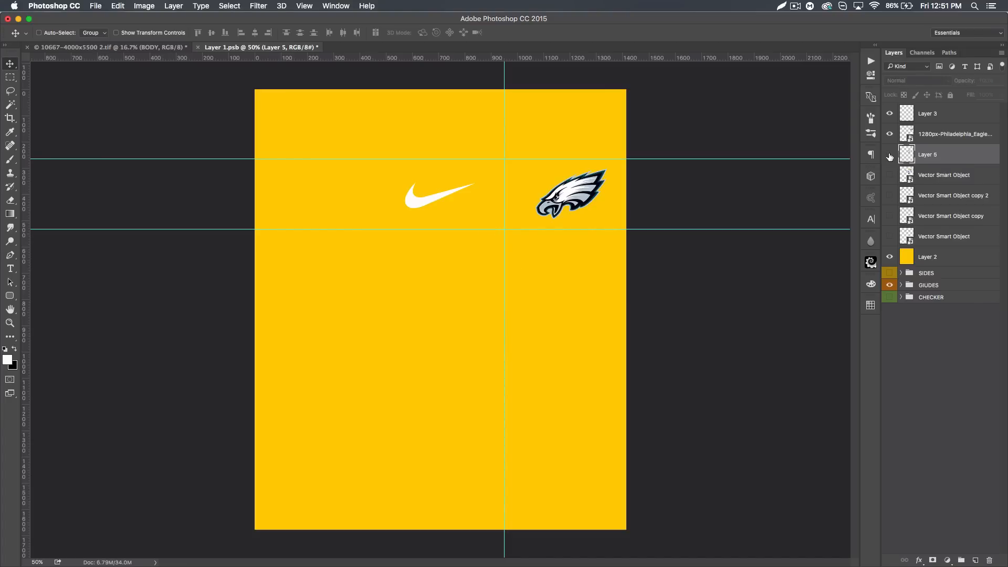
{"action": "left_click", "coordinate": [889, 155]}
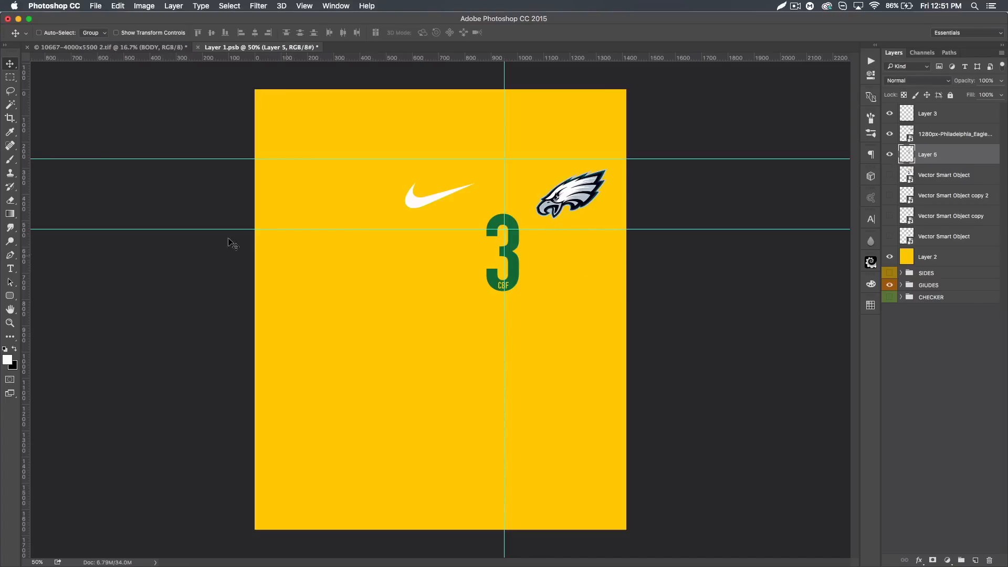
{"action": "left_click", "coordinate": [9, 268]}
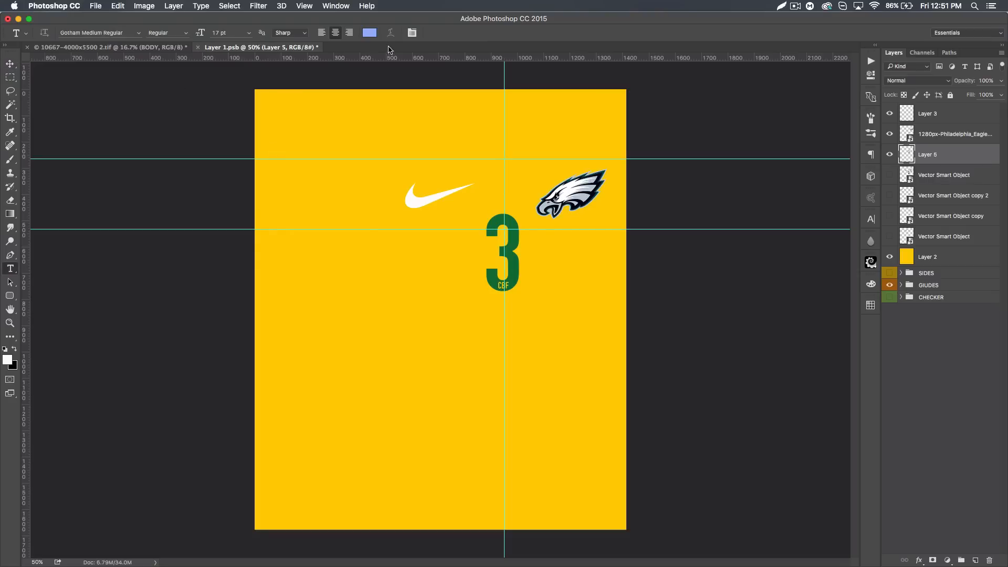
{"action": "left_click", "coordinate": [369, 33]}
{"action": "left_click_drag", "start_coordinate": [625, 286], "coordinate": [504, 227]}
{"action": "left_click", "coordinate": [787, 253]}
{"action": "left_click", "coordinate": [504, 288]}
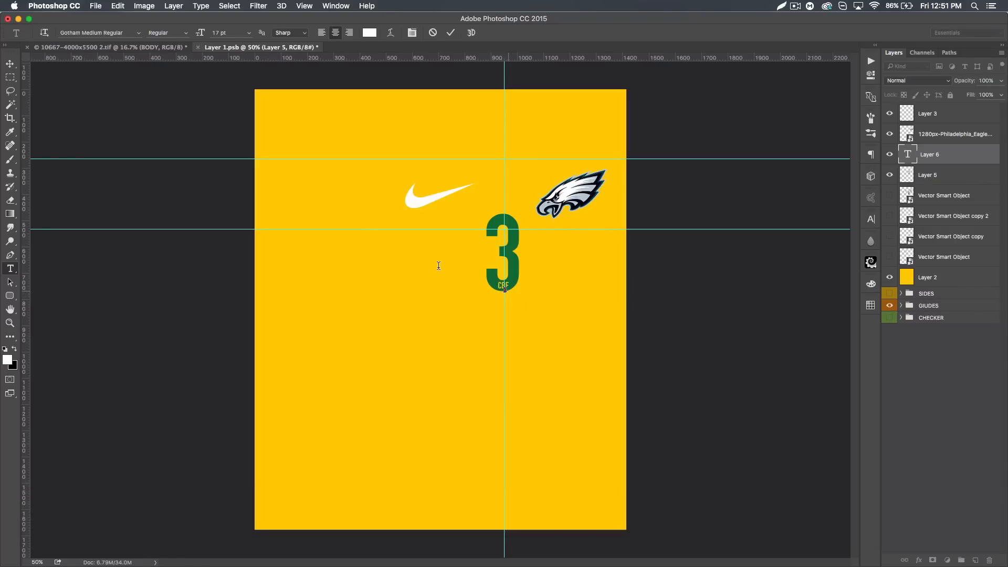
{"action": "left_click", "coordinate": [229, 32]}
{"action": "type", "text": "100"}
{"action": "key", "text": "BackSpace"}
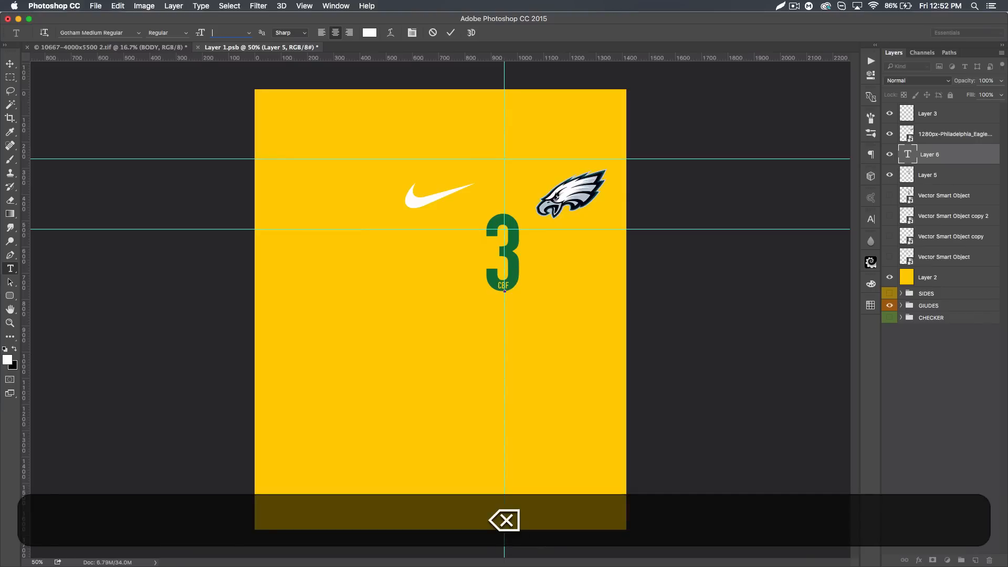
{"action": "type", "text": "300"}
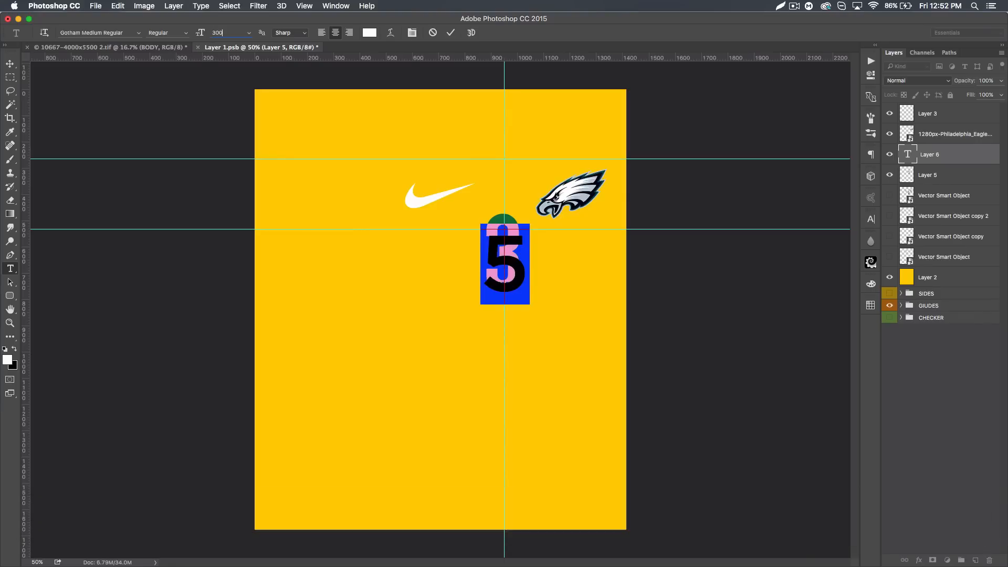
{"action": "left_click", "coordinate": [11, 63]}
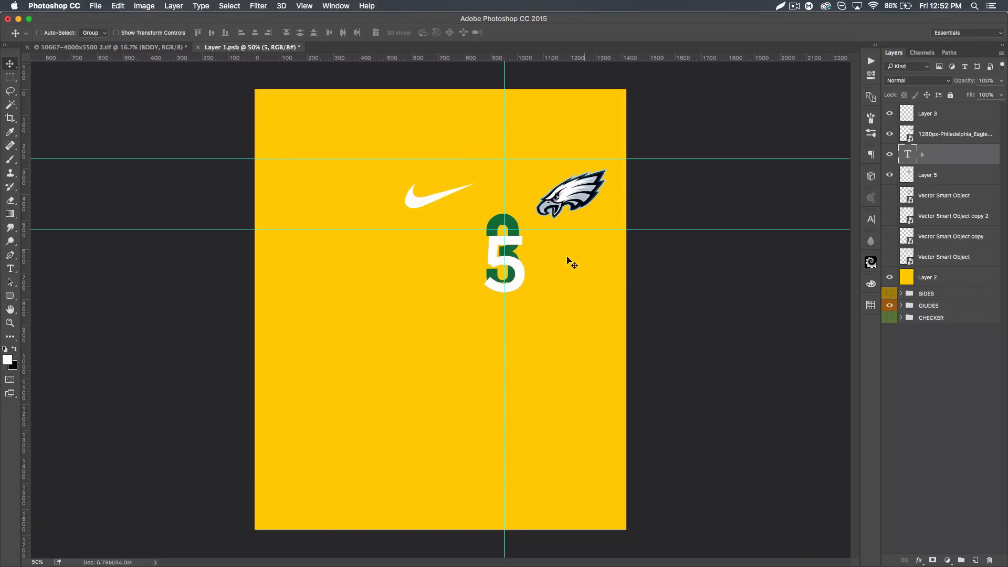
Enlarge the 5 to about 366 pt over the green 3, and delete the old number on Layer 5
{"action": "left_click_drag", "start_coordinate": [519, 268], "coordinate": [536, 301]}
{"action": "key", "text": "shift+super+t"}
{"action": "key", "text": "Return"}
{"action": "key", "text": "Down"}
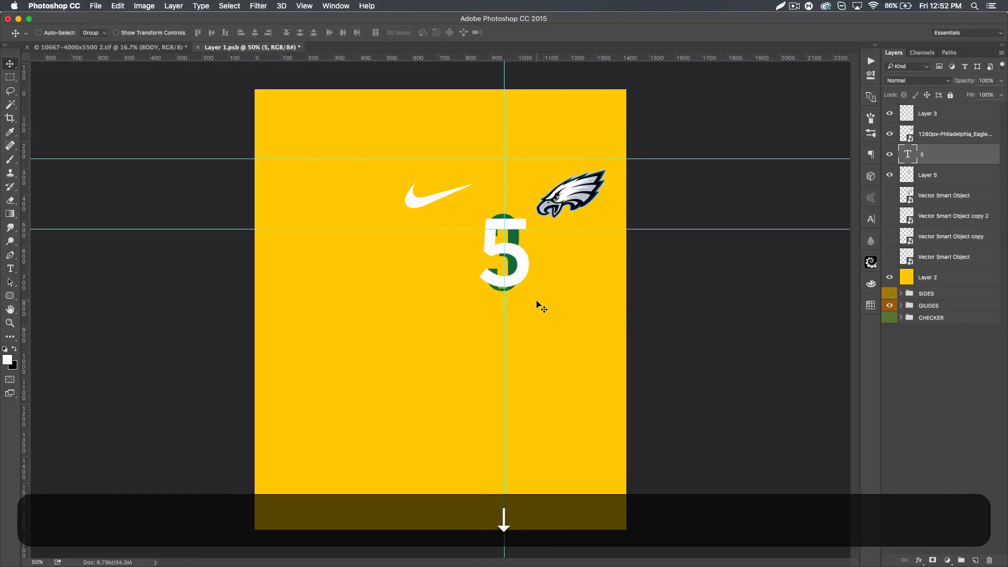
{"action": "left_click", "coordinate": [953, 177]}
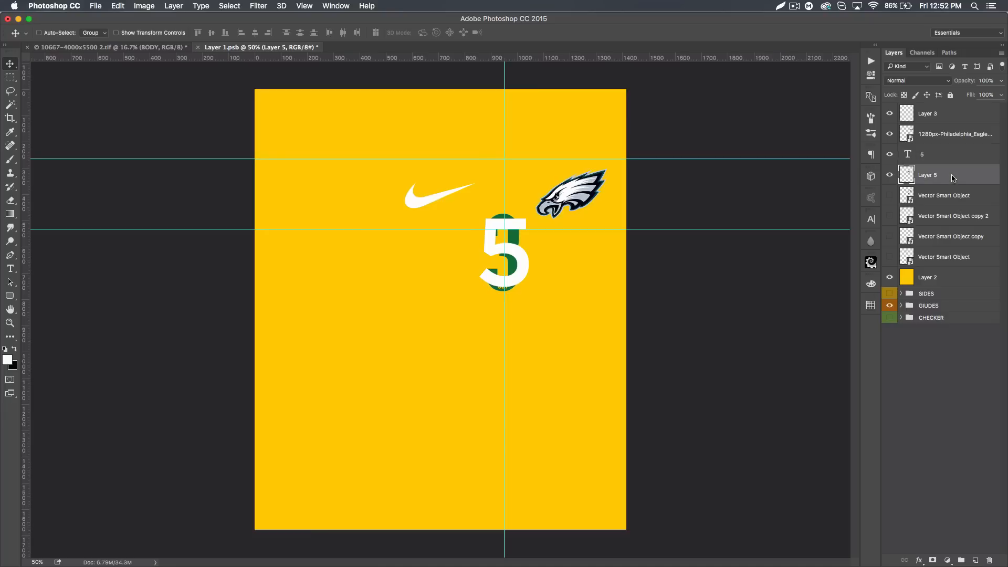
{"action": "key", "text": "BackSpace"}
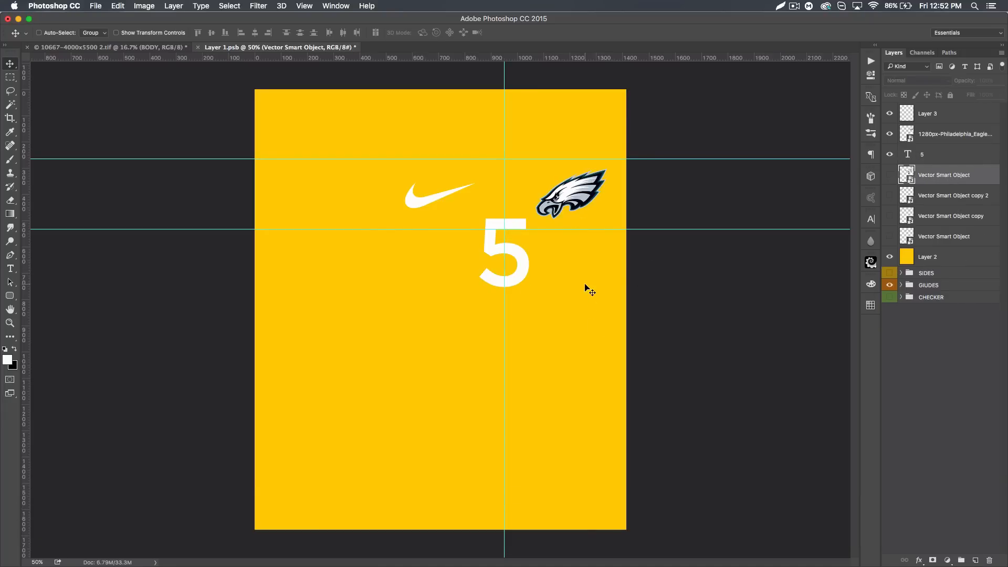
{"action": "left_click", "coordinate": [954, 157]}
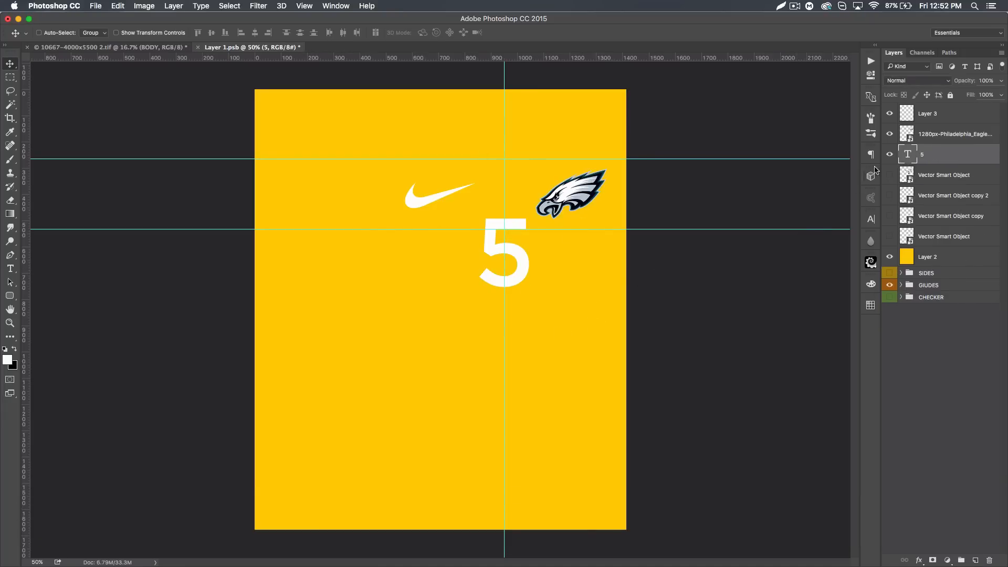
{"action": "double_click", "coordinate": [904, 160]}
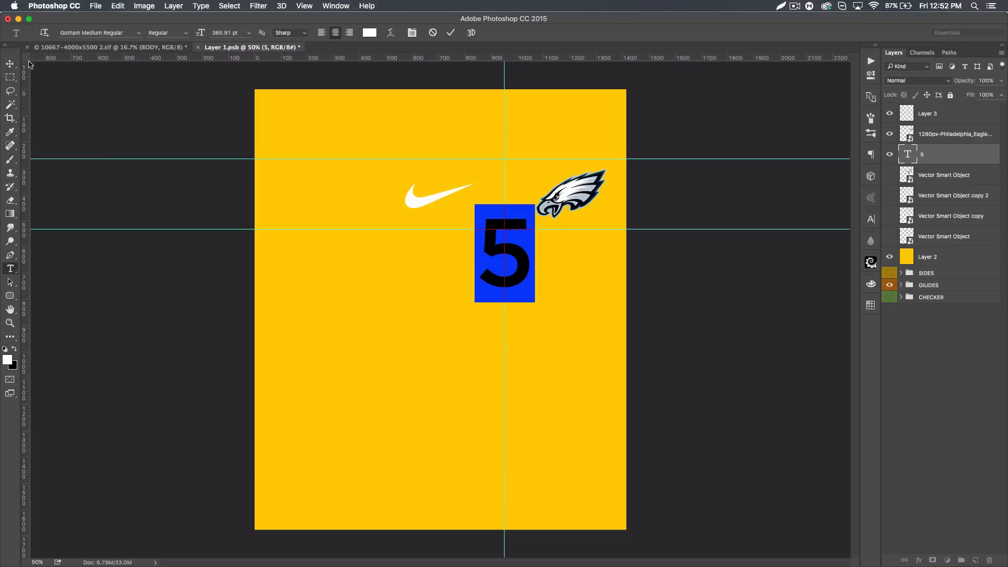
{"action": "left_click", "coordinate": [10, 64]}
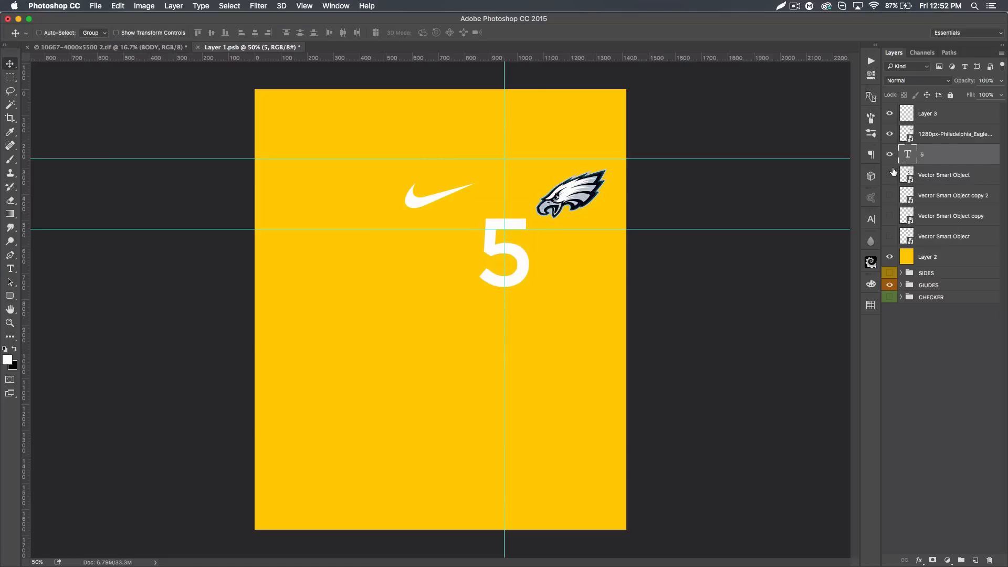
Show and delete the four hidden Vector Smart Object layers, and briefly hide the remaining artwork layers to check the GIUDES group beneath
{"action": "left_click_drag", "start_coordinate": [891, 188], "coordinate": [894, 235]}
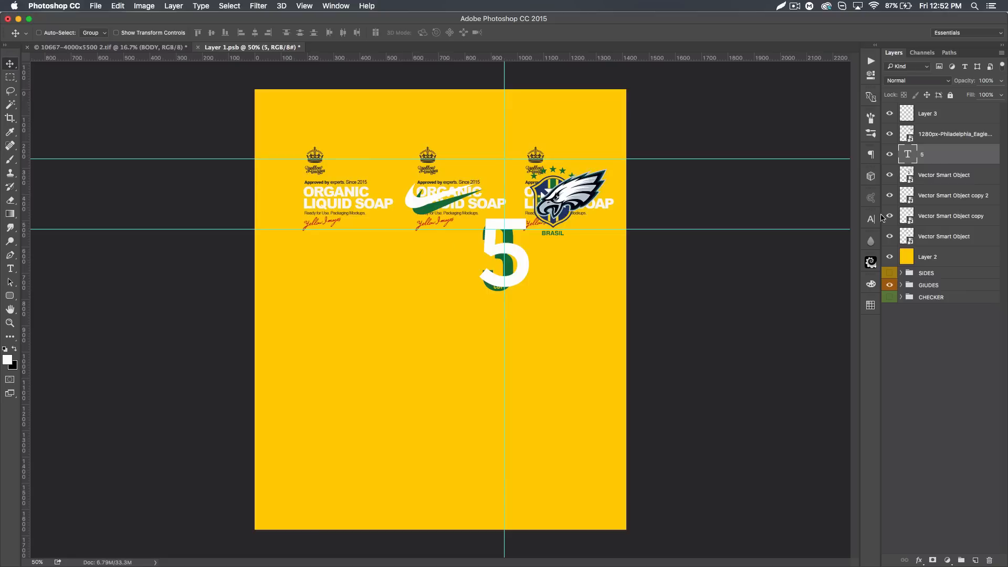
{"action": "left_click", "coordinate": [946, 236]}
{"action": "left_click", "coordinate": [950, 184], "text": "shift"}
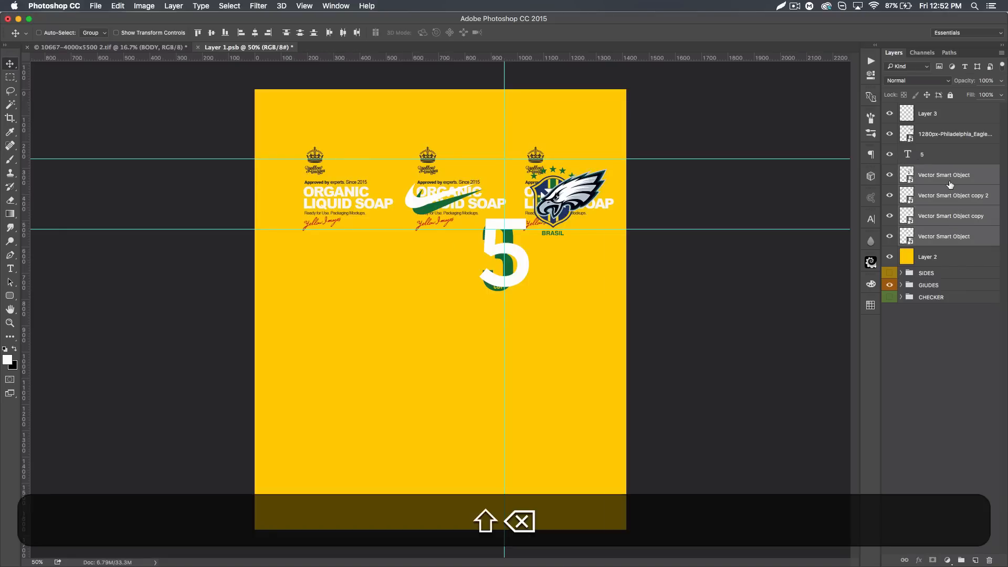
{"action": "key", "text": "BackSpace"}
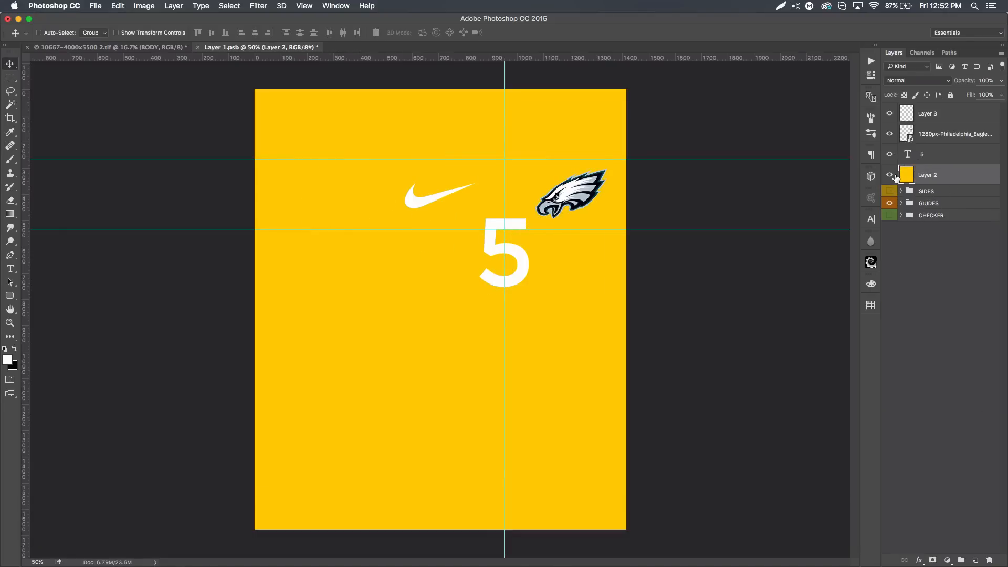
{"action": "left_click_drag", "start_coordinate": [891, 179], "coordinate": [895, 112]}
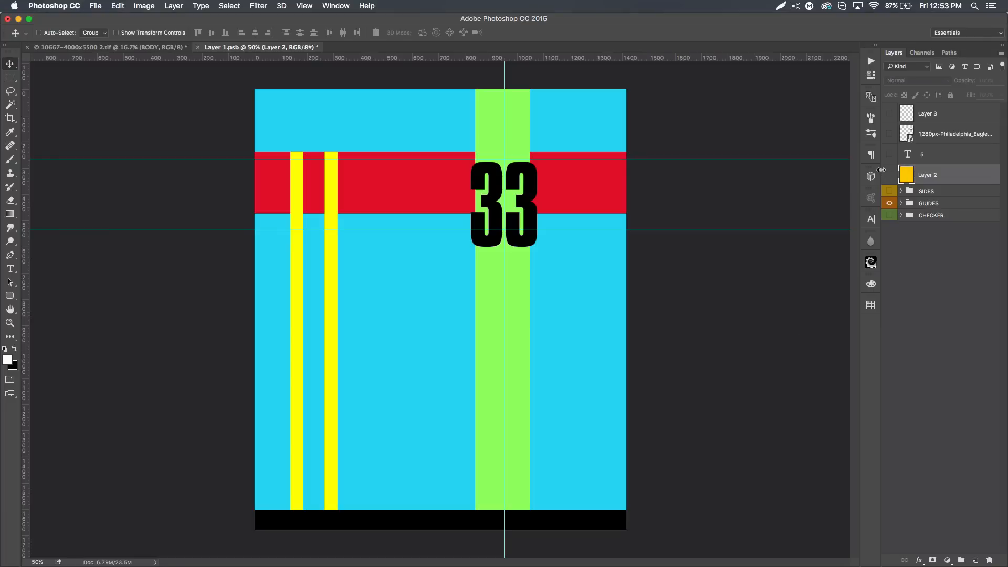
{"action": "left_click_drag", "start_coordinate": [888, 175], "coordinate": [888, 114]}
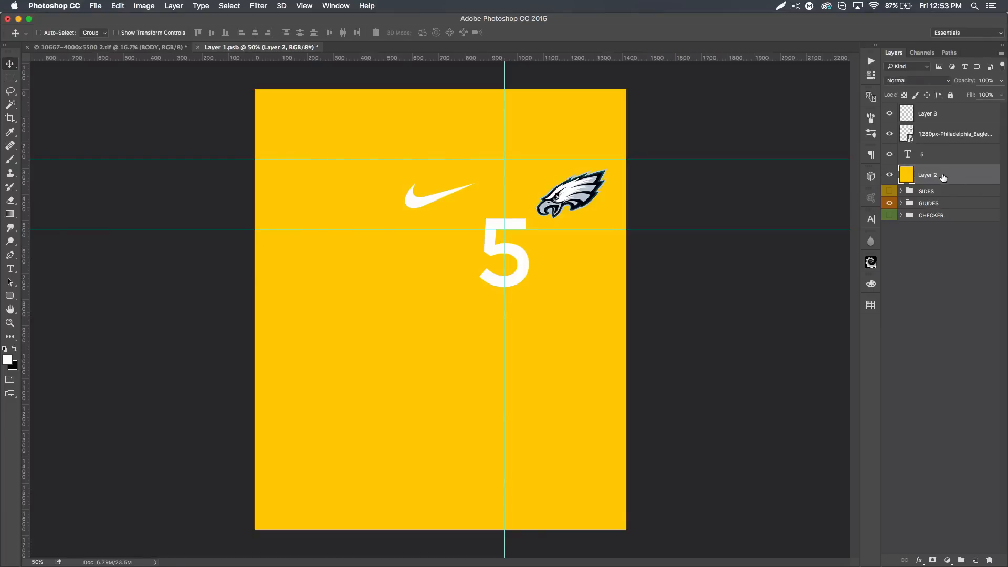
Add a Color Overlay to Layer 2 in the dark teal #004d55 sampled from the Eagles logo, at 100% opacity
{"action": "double_click", "coordinate": [956, 175]}
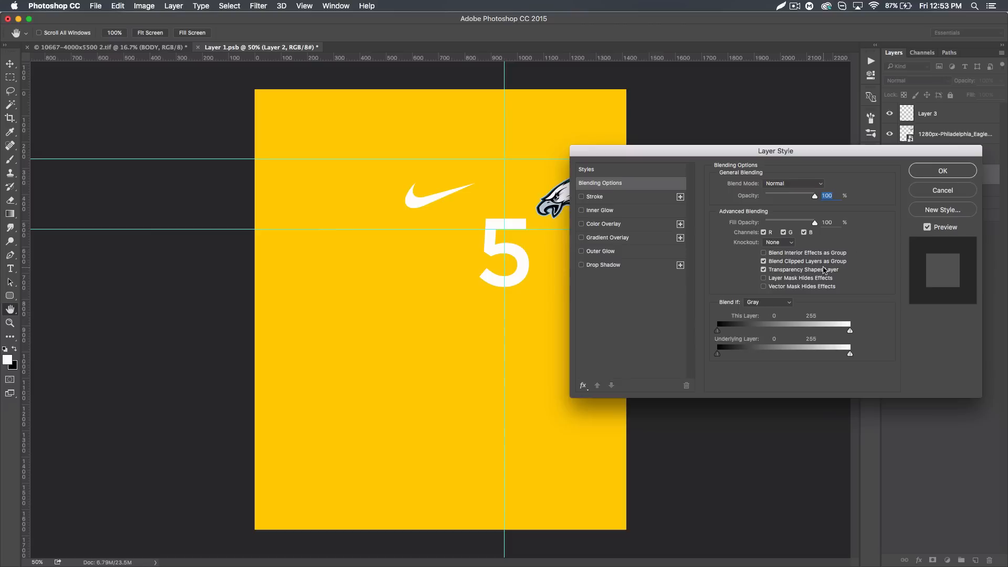
{"action": "left_click", "coordinate": [601, 225]}
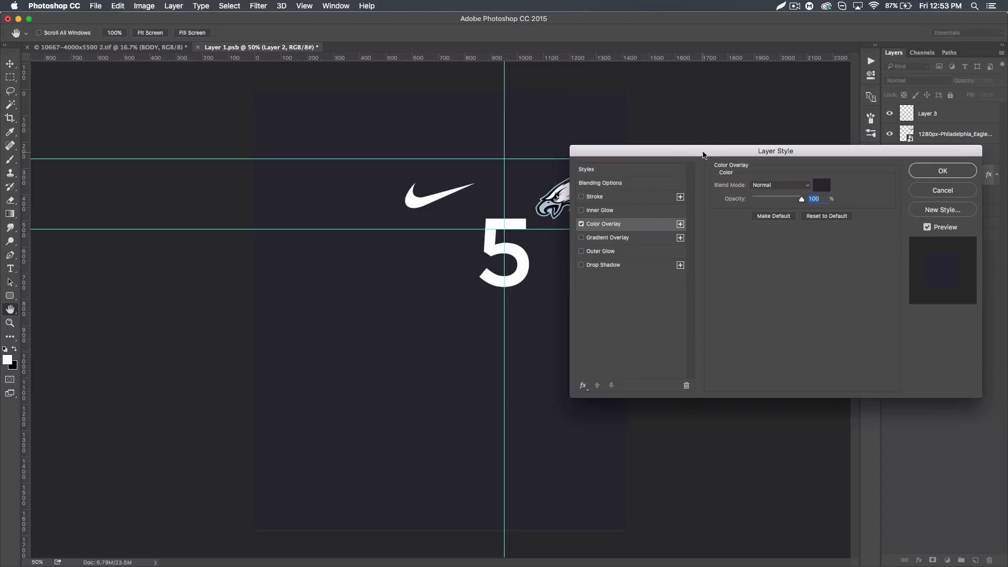
{"action": "left_click_drag", "start_coordinate": [704, 152], "coordinate": [227, 128]}
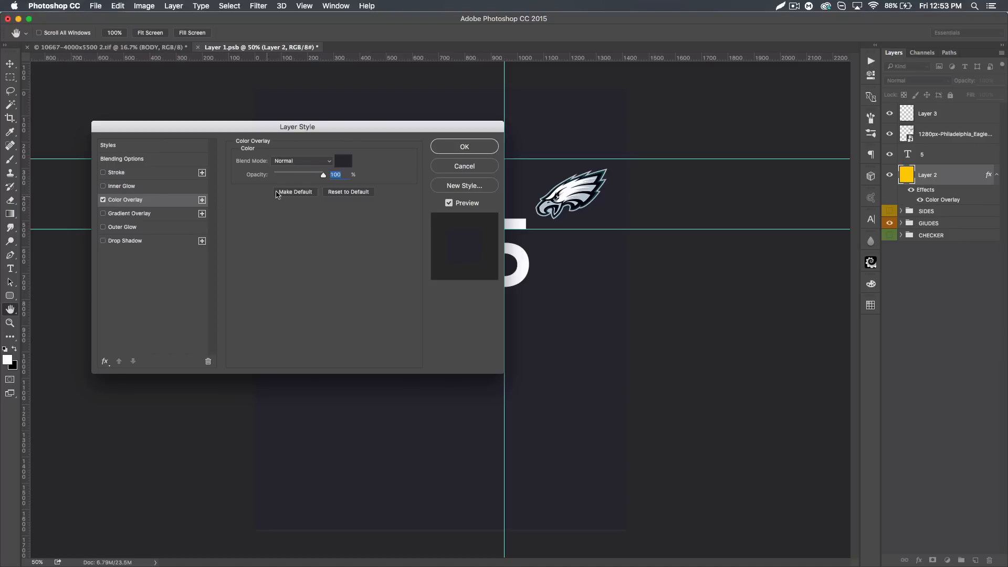
{"action": "left_click", "coordinate": [344, 161]}
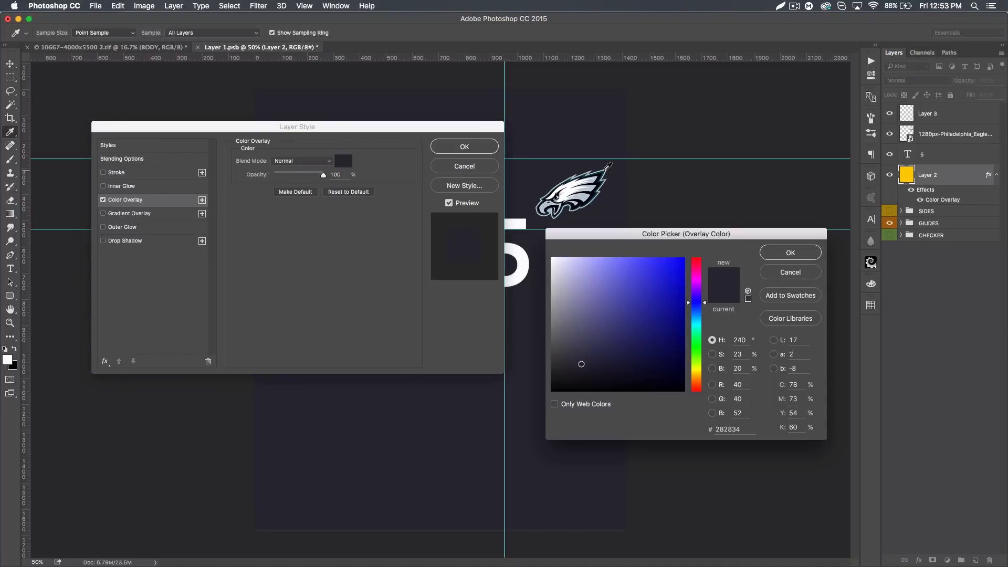
{"action": "left_click", "coordinate": [604, 175]}
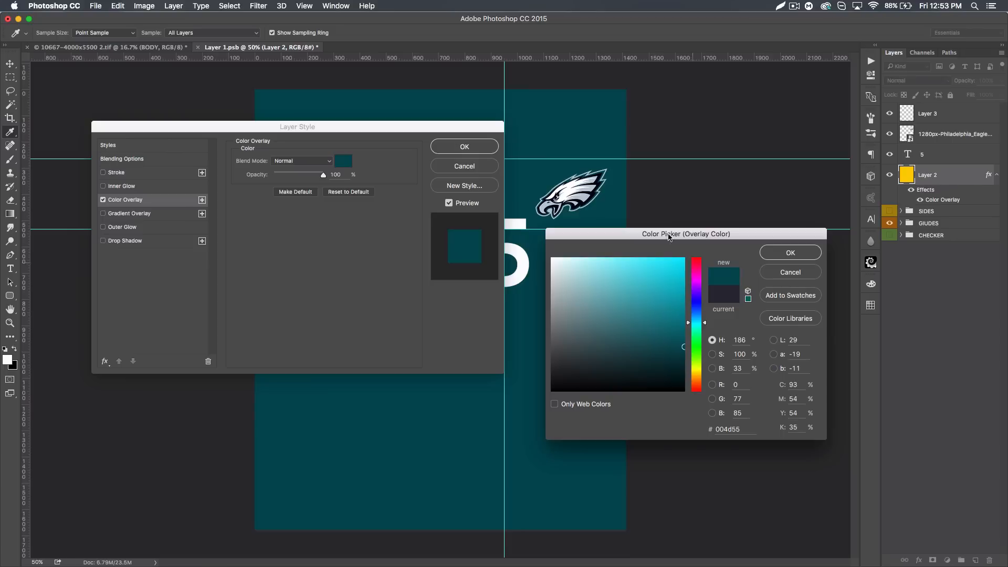
{"action": "left_click", "coordinate": [796, 254]}
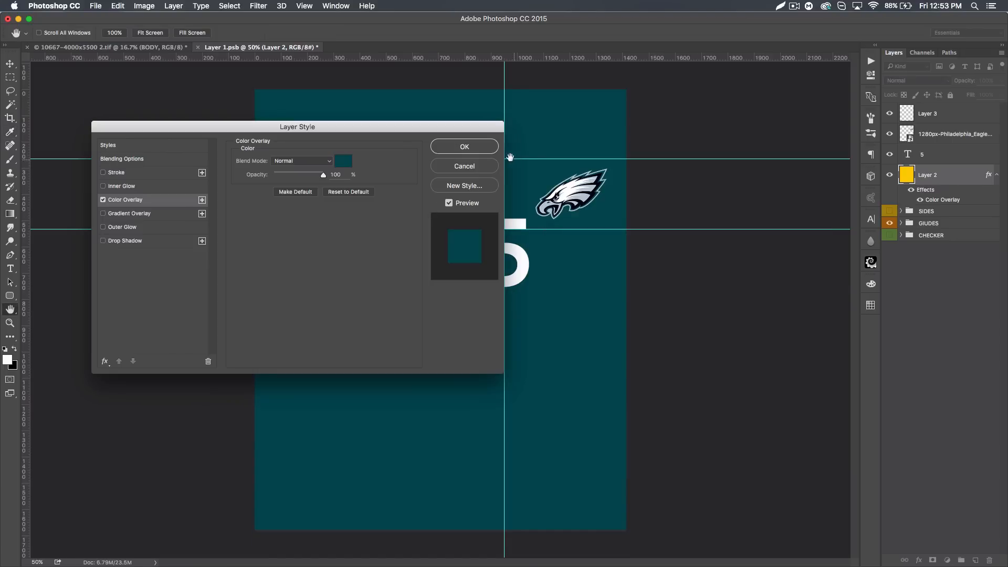
{"action": "left_click", "coordinate": [464, 148]}
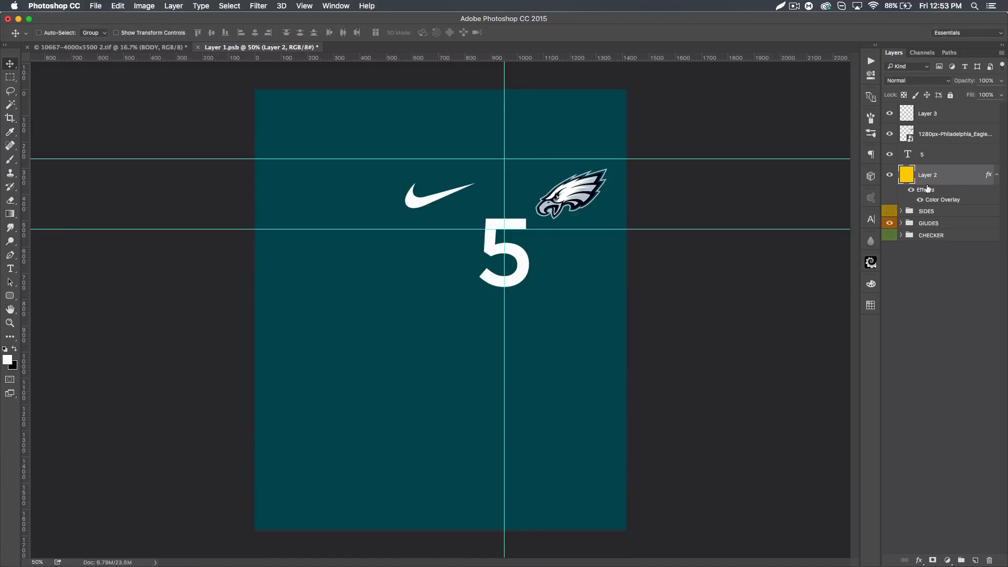
{"action": "double_click", "coordinate": [953, 179]}
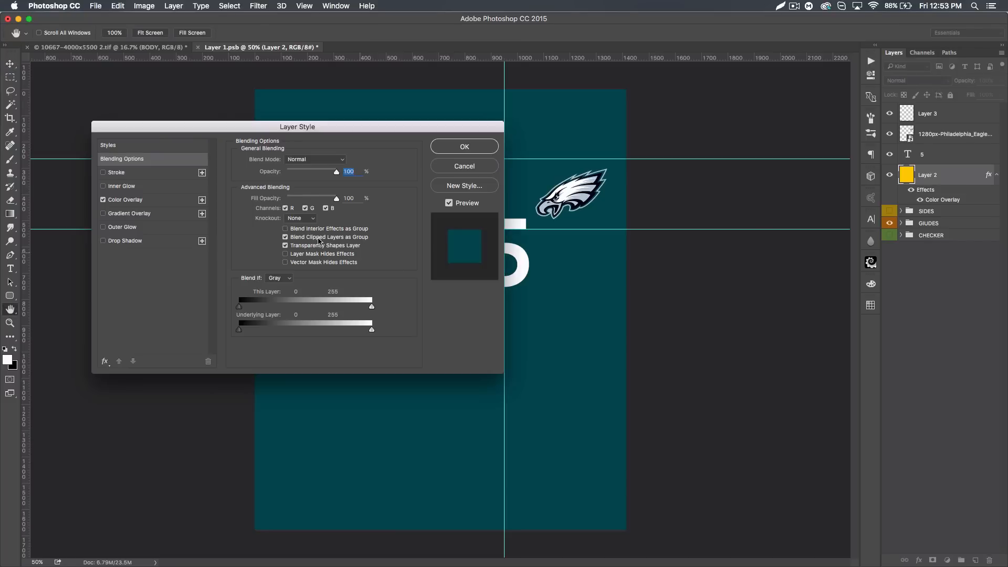
{"action": "left_click", "coordinate": [464, 146]}
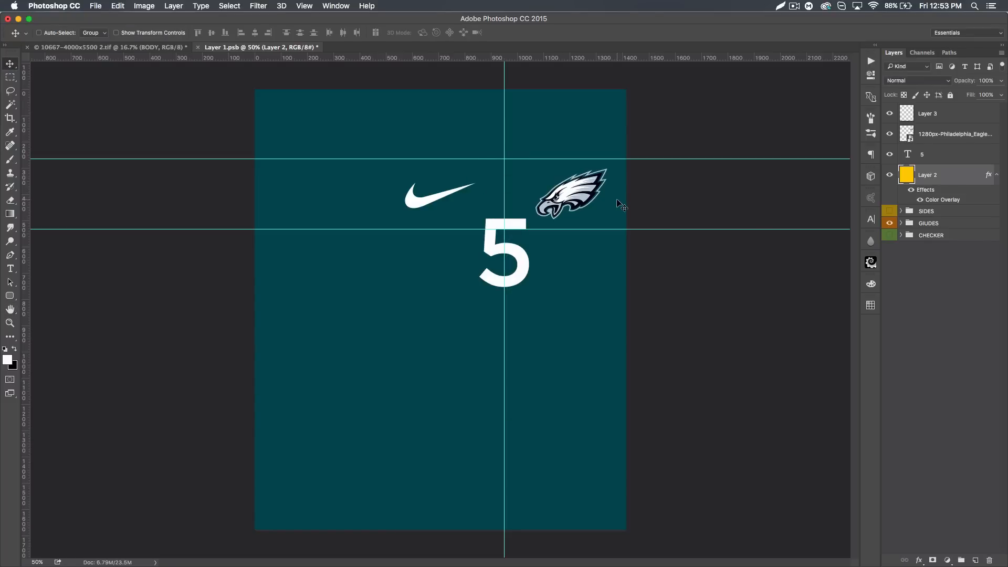
Turn Layer 2's yellow fill white using Hue/Saturation with Lightness at +100, keeping its layer effects switched on
{"action": "left_click", "coordinate": [911, 191]}
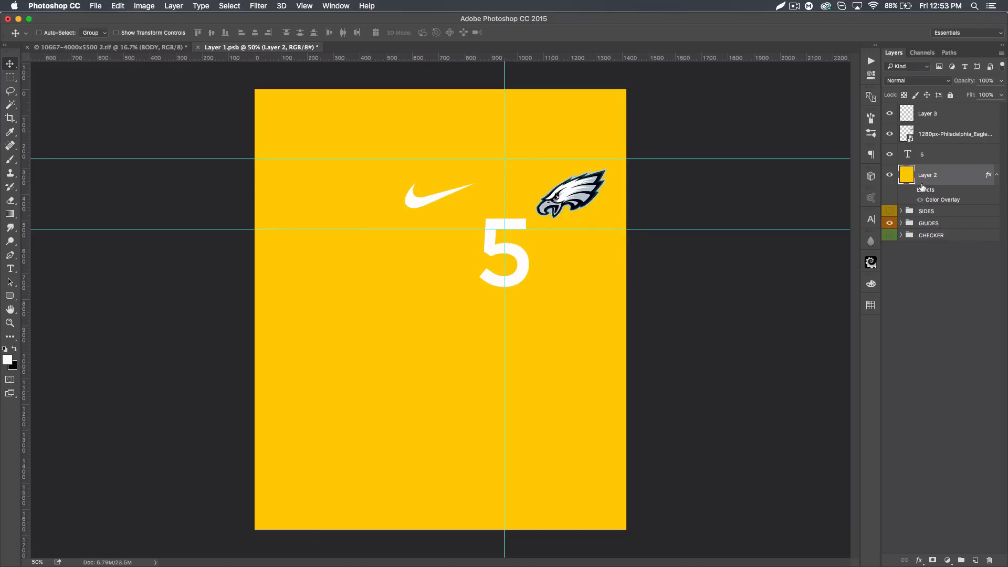
{"action": "key", "text": "super+u"}
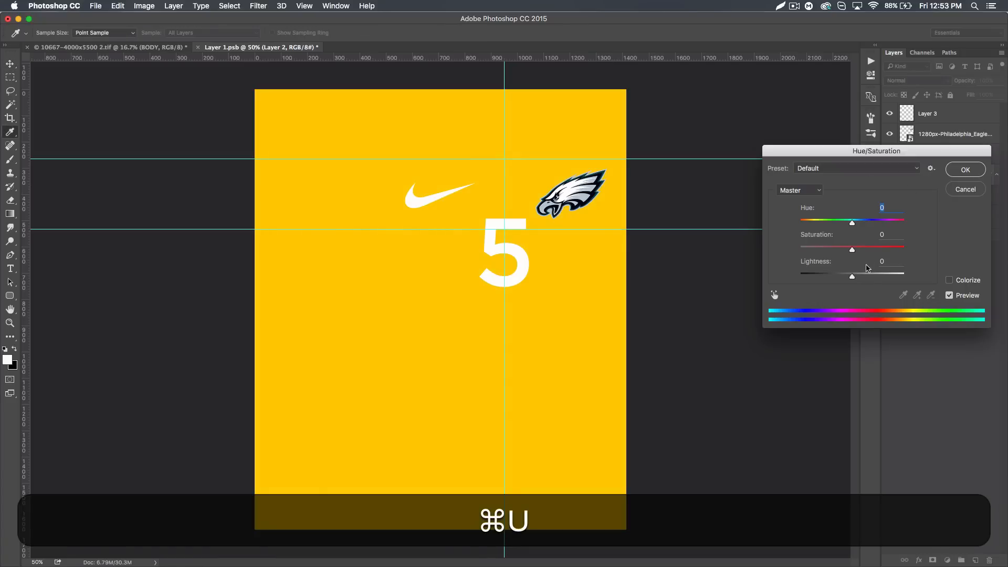
{"action": "left_click_drag", "start_coordinate": [860, 276], "coordinate": [1007, 287]}
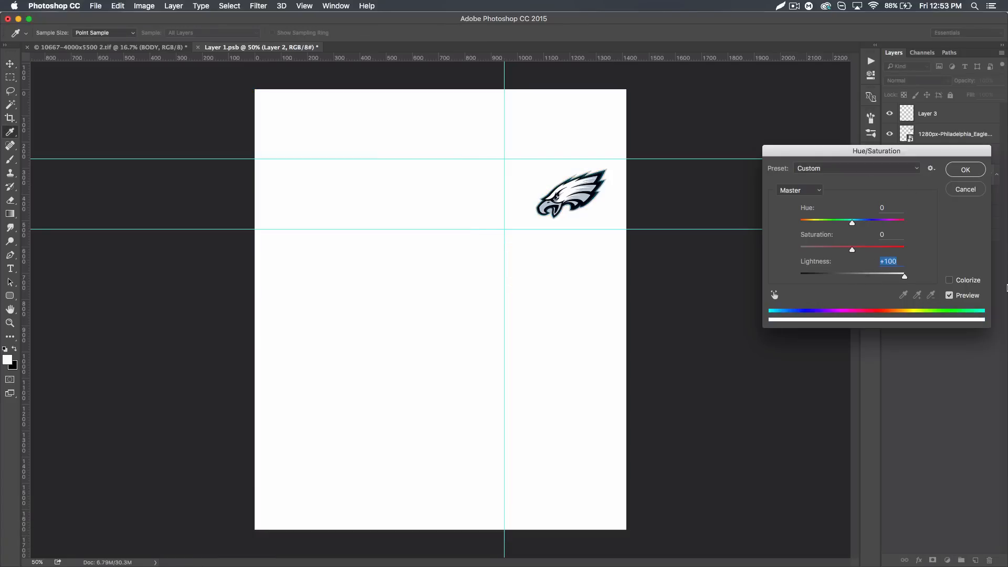
{"action": "left_click", "coordinate": [966, 171]}
{"action": "left_click", "coordinate": [911, 191]}
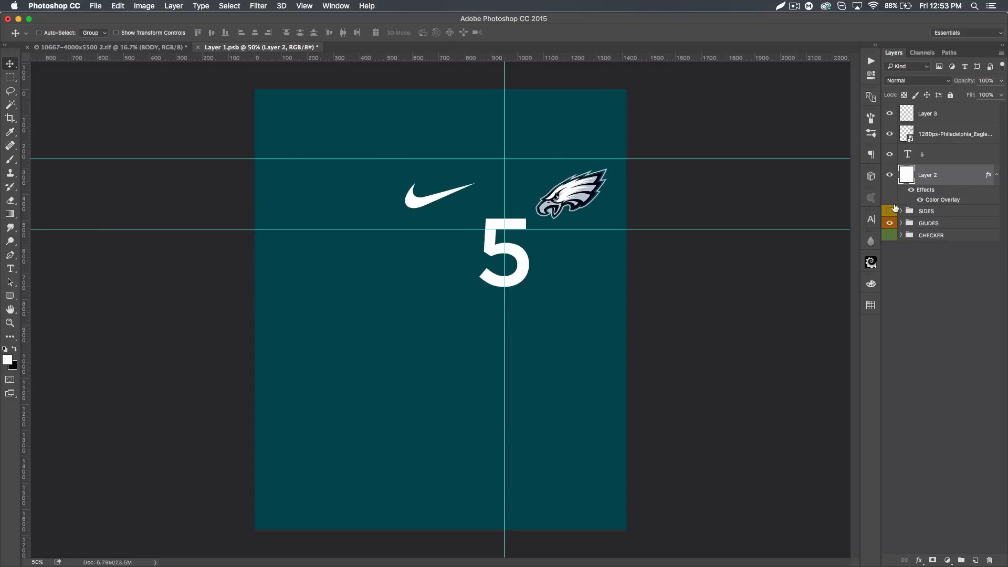
{"action": "left_click", "coordinate": [911, 190]}
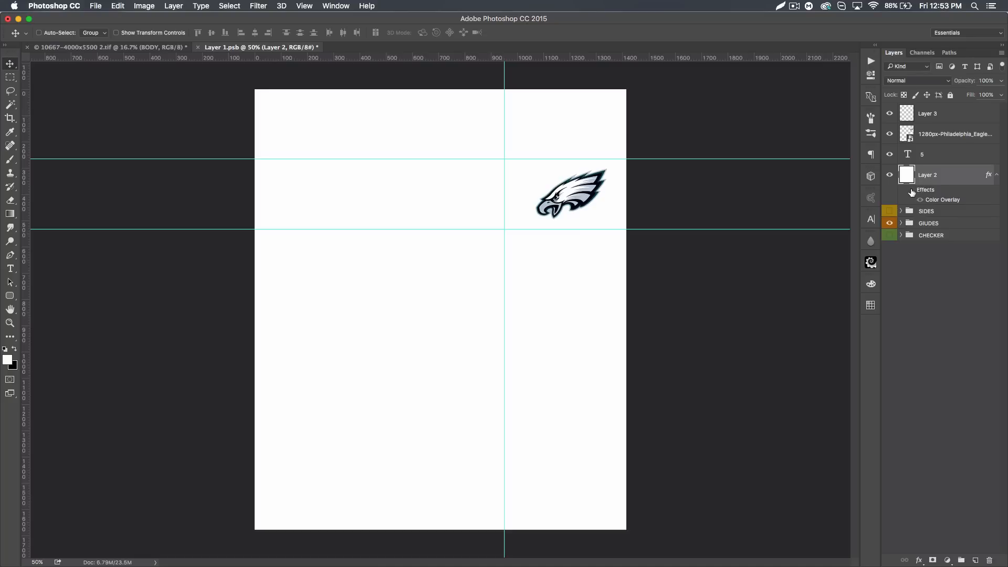
{"action": "left_click", "coordinate": [912, 191]}
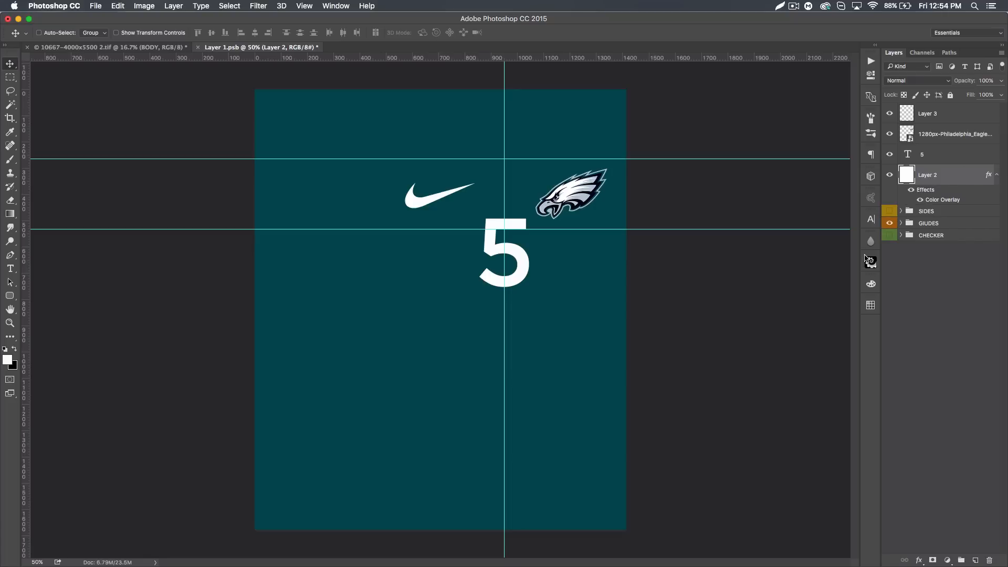
Save the shirt artwork and return to the 10667-4000x5500 2.tif mockup document
{"action": "key", "text": "super+s"}
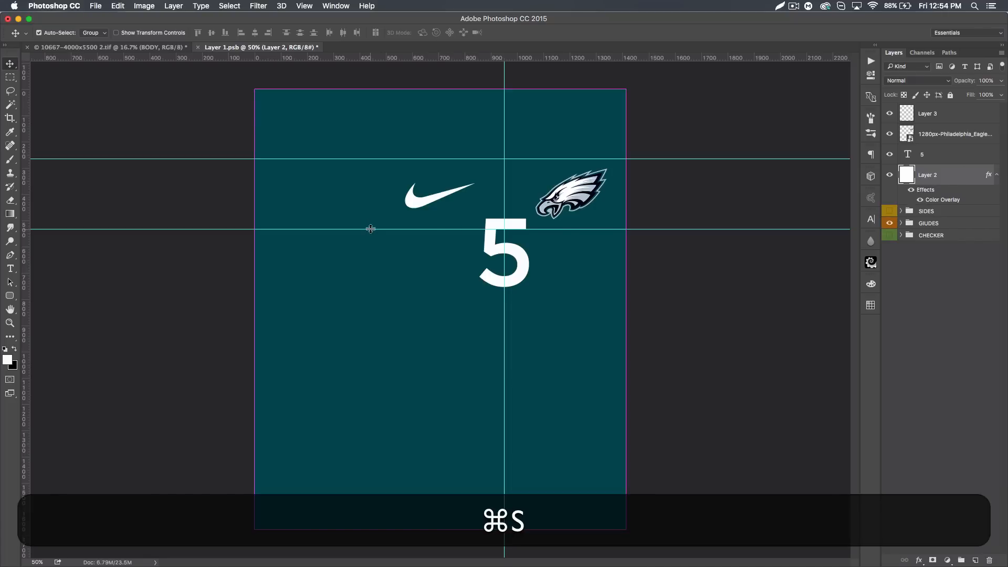
{"action": "left_click", "coordinate": [92, 49]}
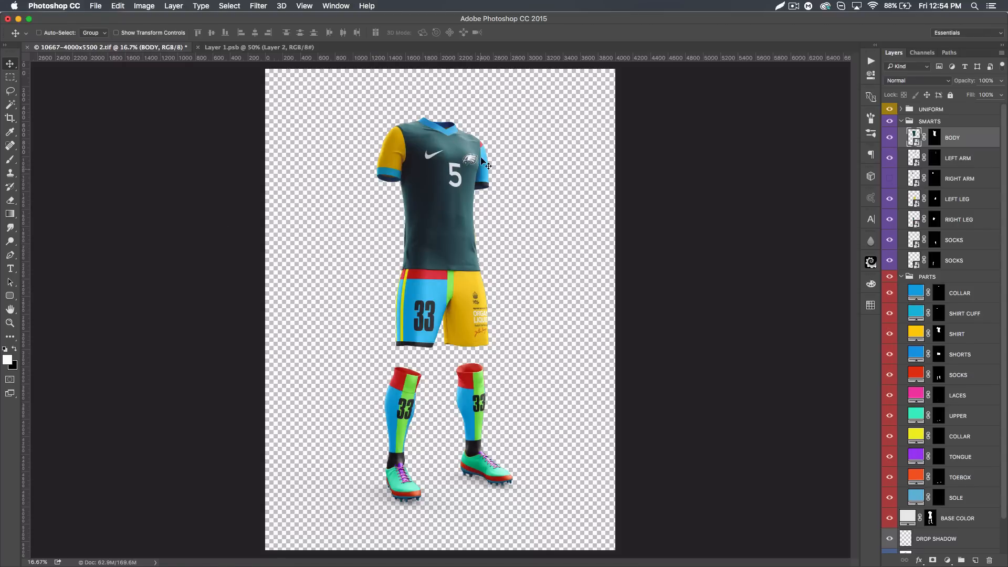
Nudge the Eagles logo slightly upward in the Layer 1.psb shirt artwork
{"action": "left_click", "coordinate": [260, 47]}
{"action": "left_click", "coordinate": [949, 134]}
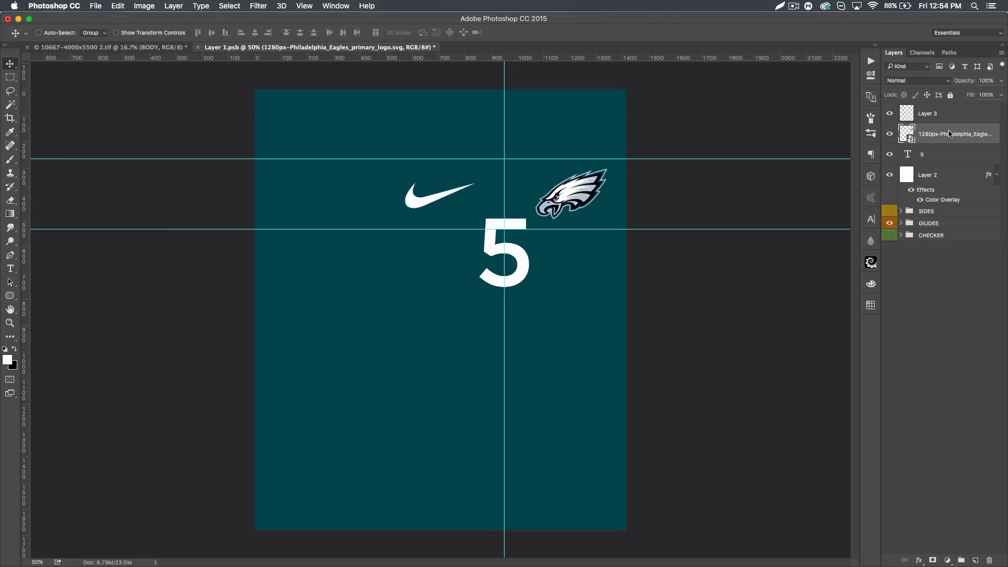
{"action": "key", "text": "super+Up"}
{"action": "key", "text": "super+Up"}
{"action": "key", "text": "super+Up"}
{"action": "key", "text": "super+Up"}
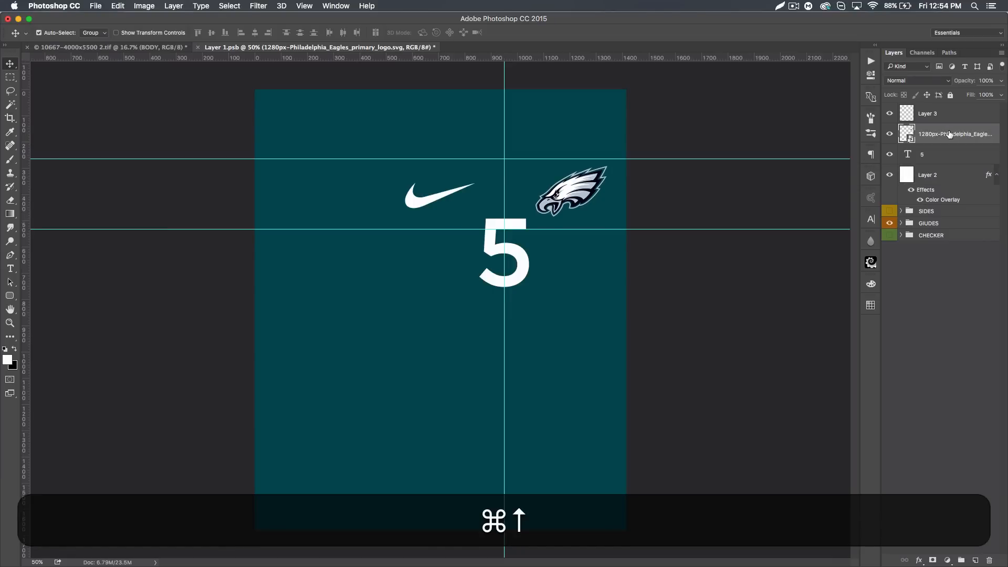
Save the Layer 1.psb artwork and check the logo's position on the 10667-4000x5500 2.tif mockup
{"action": "left_click", "coordinate": [117, 49]}
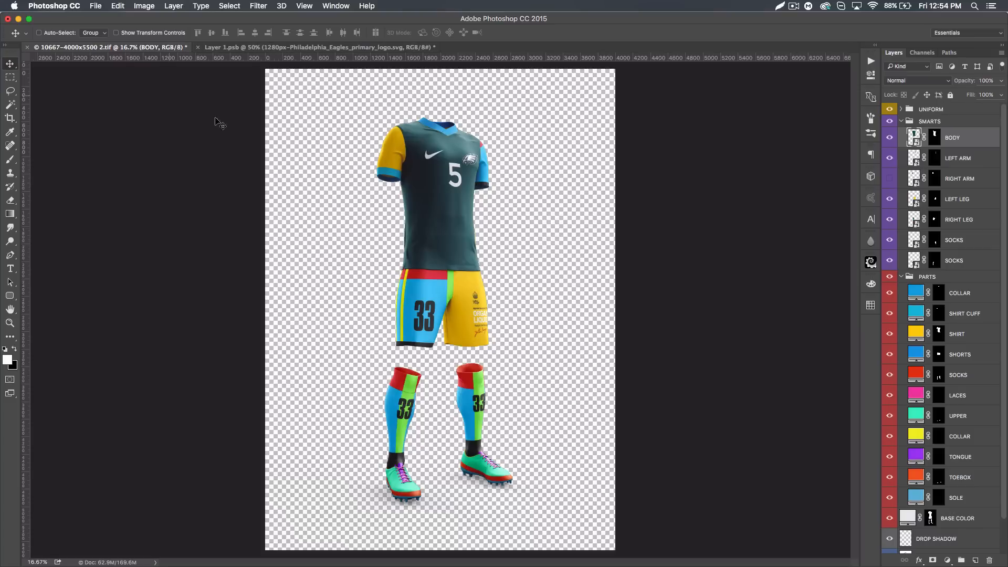
{"action": "left_click", "coordinate": [314, 48]}
{"action": "key", "text": "super+s"}
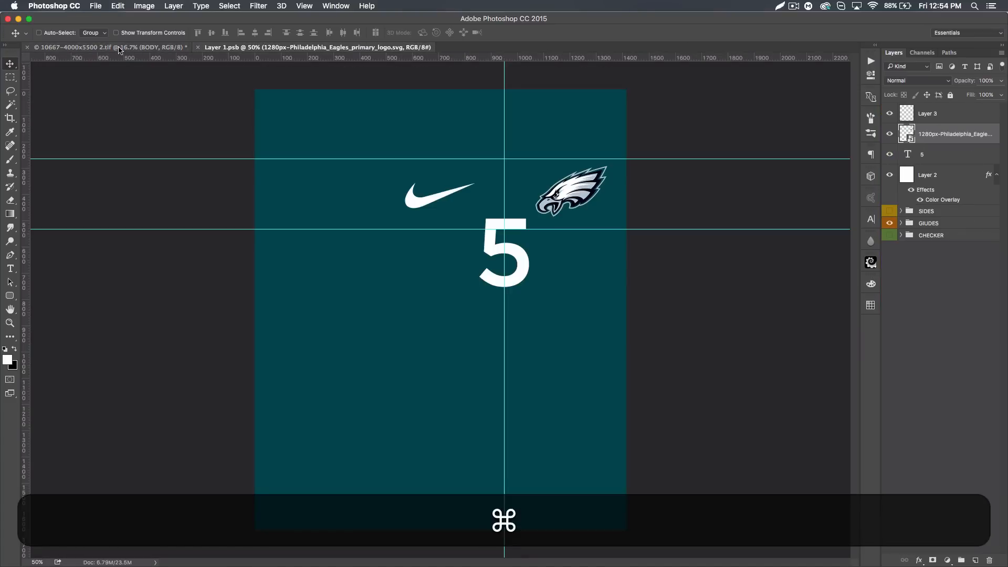
{"action": "left_click", "coordinate": [120, 48]}
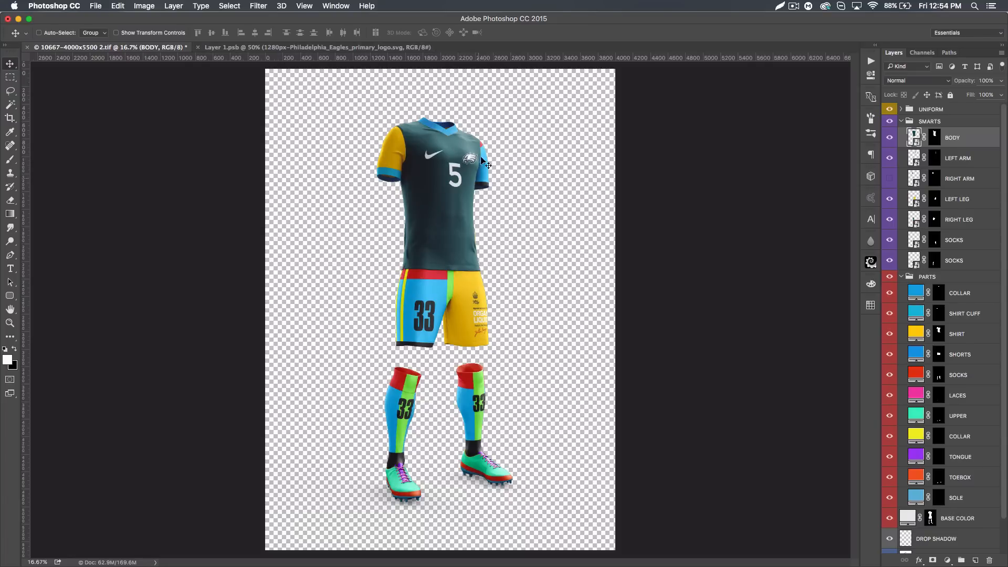
Move the number 5 straight down so its top meets the lower horizontal guide, then save and check the mockup
{"action": "left_click", "coordinate": [283, 48]}
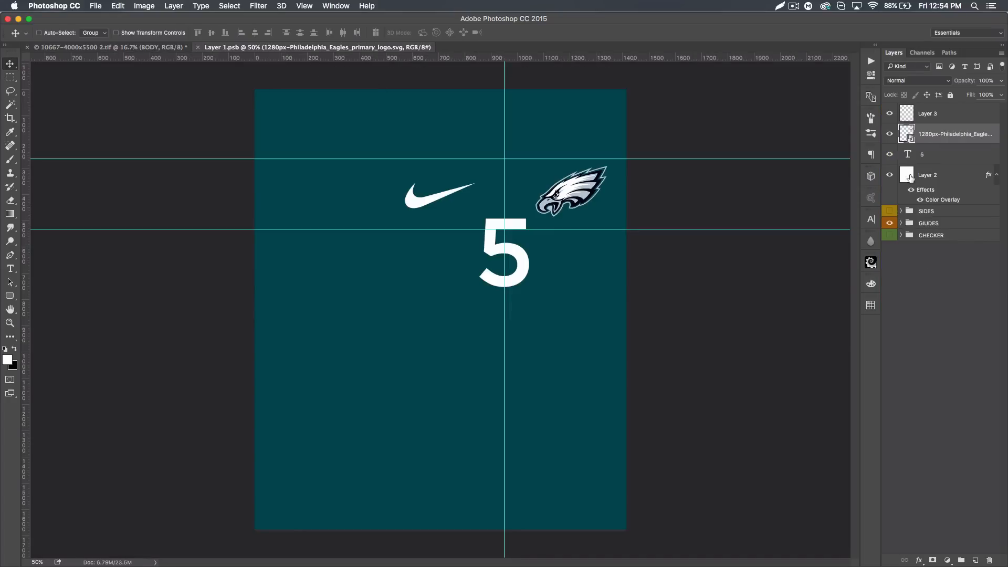
{"action": "left_click", "coordinate": [962, 152]}
{"action": "left_click_drag", "start_coordinate": [518, 242], "coordinate": [518, 253]}
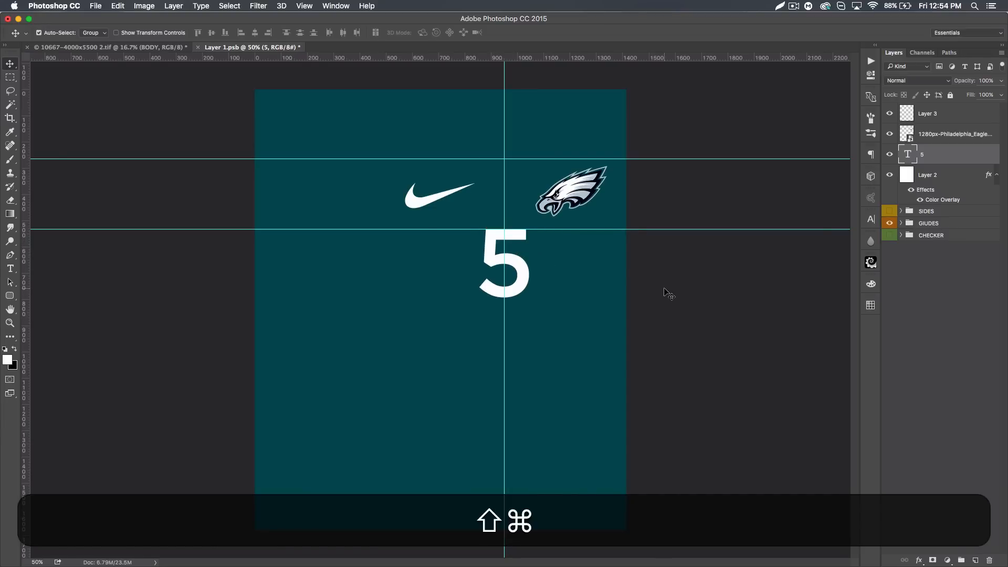
{"action": "key", "text": "super+s"}
{"action": "left_click", "coordinate": [108, 47]}
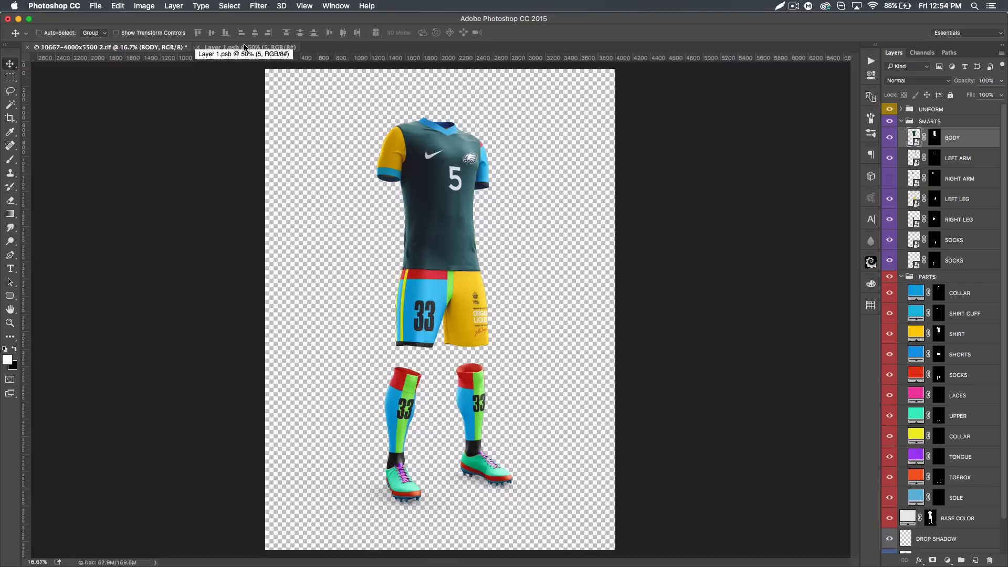
Draw a thin white vertical stripe about 37 px wide and 1762 px tall above Layer 2, near the shirt artwork's left edge
{"action": "left_click", "coordinate": [244, 47]}
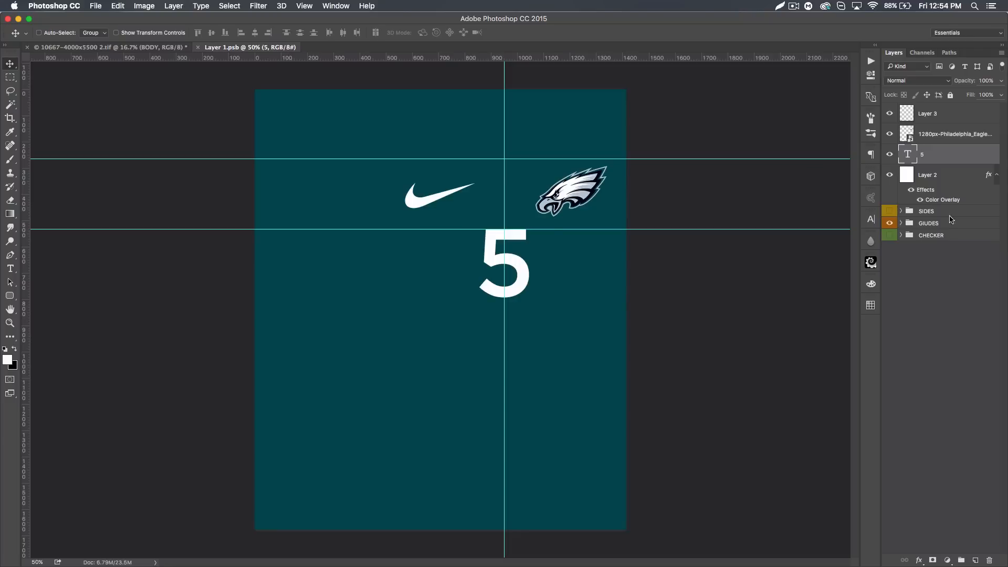
{"action": "left_click", "coordinate": [939, 176]}
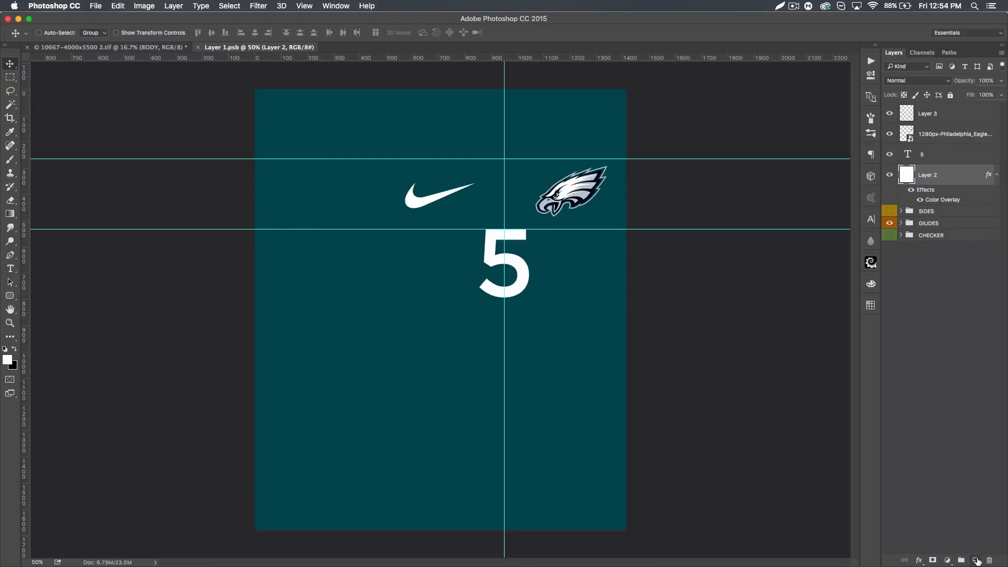
{"action": "left_click", "coordinate": [977, 560]}
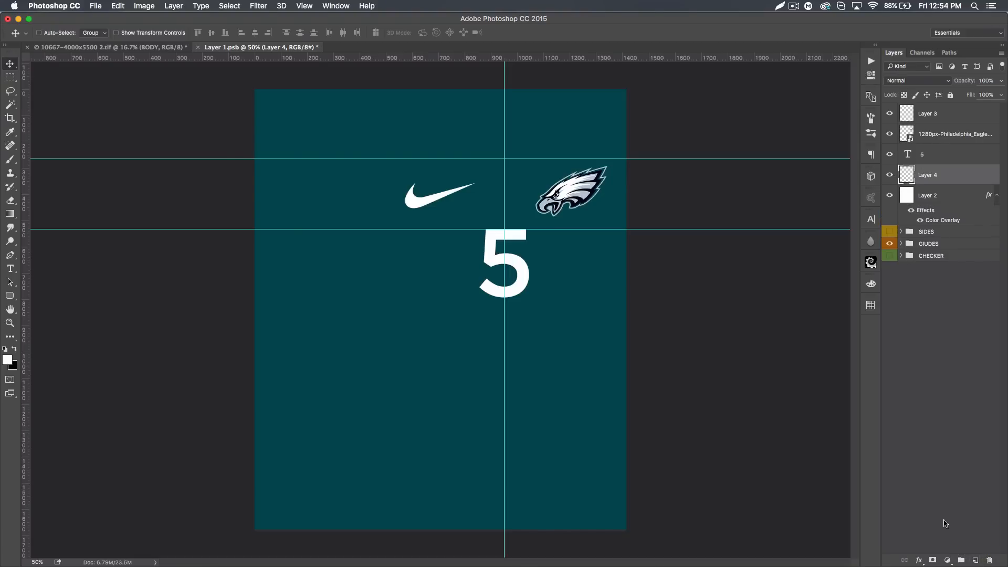
{"action": "left_click", "coordinate": [14, 297]}
{"action": "left_click", "coordinate": [14, 299]}
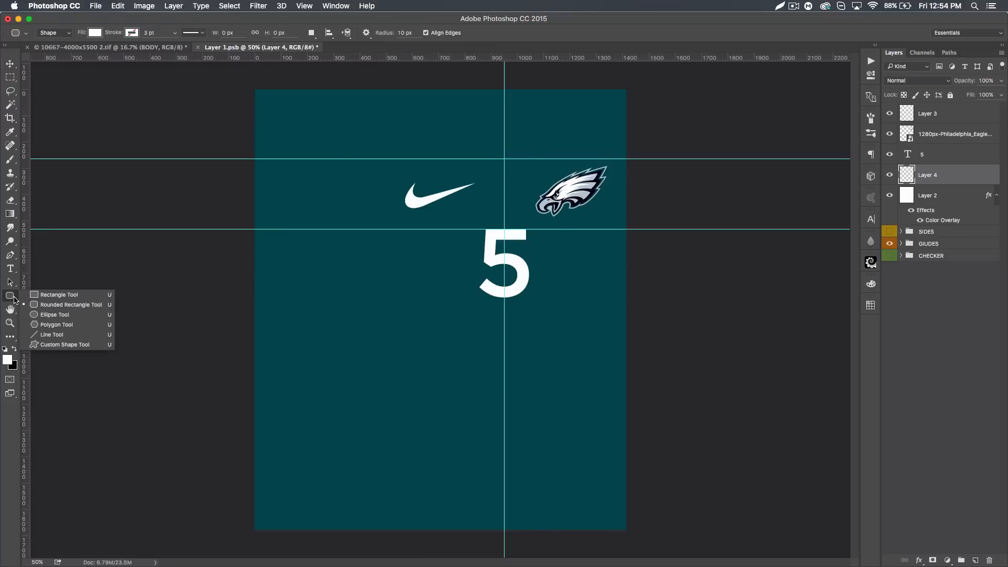
{"action": "left_click", "coordinate": [62, 295]}
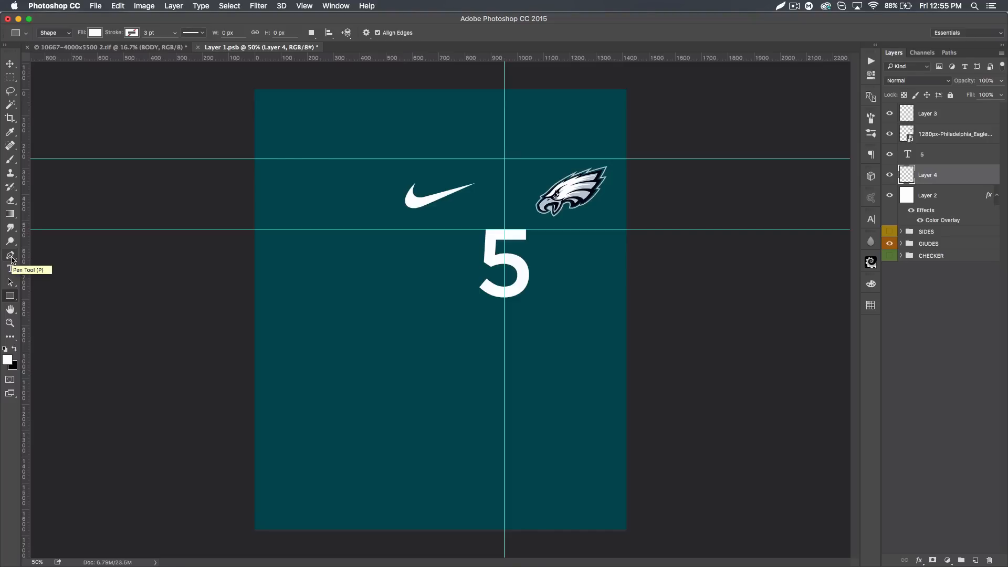
{"action": "left_click_drag", "start_coordinate": [301, 80], "coordinate": [292, 542]}
{"action": "key", "text": "v"}
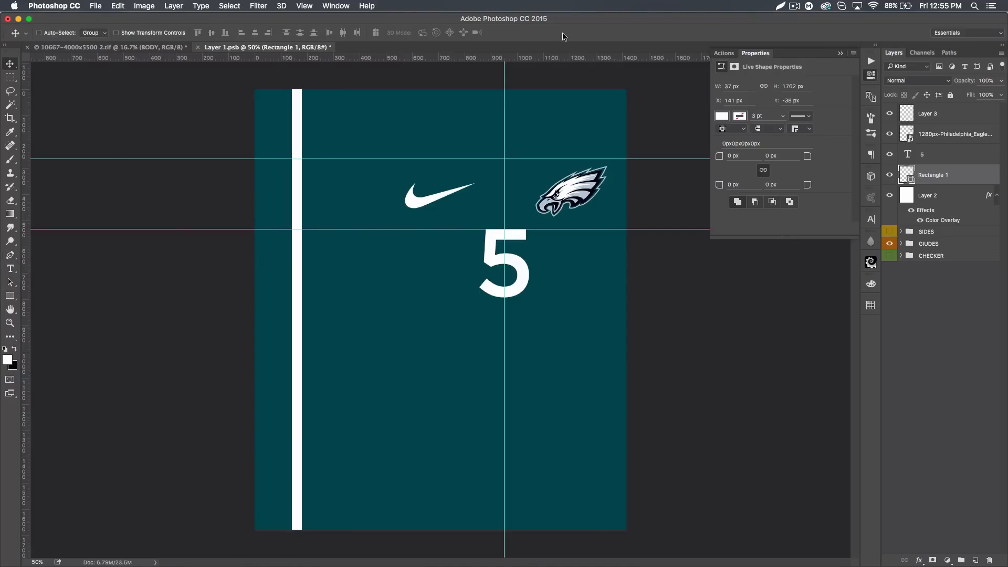
{"action": "left_click", "coordinate": [838, 53]}
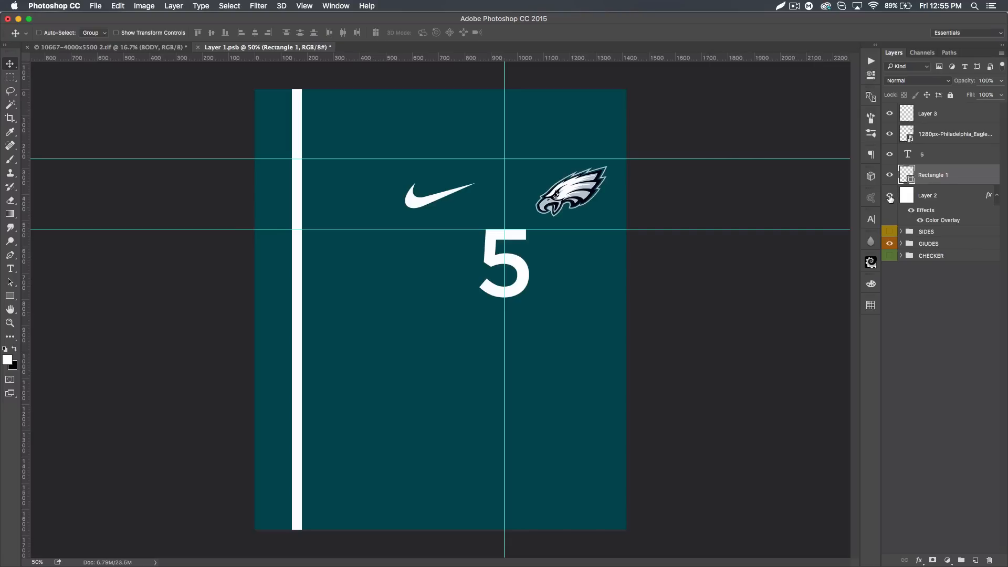
Hide Layer 2 and center the thin white stripe over the second yellow stripe of the guide artwork
{"action": "left_click", "coordinate": [889, 196]}
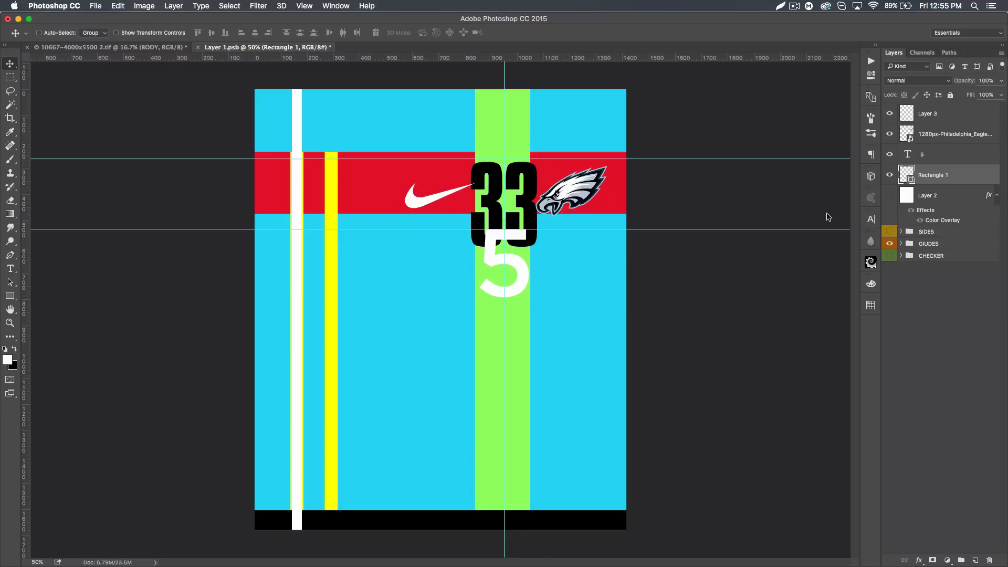
{"action": "left_click_drag", "start_coordinate": [303, 359], "coordinate": [336, 355]}
{"action": "key", "text": "Left"}
{"action": "key", "text": "Left"}
{"action": "key", "text": "Left"}
{"action": "key", "text": "Left"}
{"action": "key", "text": "Left"}
{"action": "key", "text": "Left"}
{"action": "key", "text": "Right"}
{"action": "key", "text": "Right"}
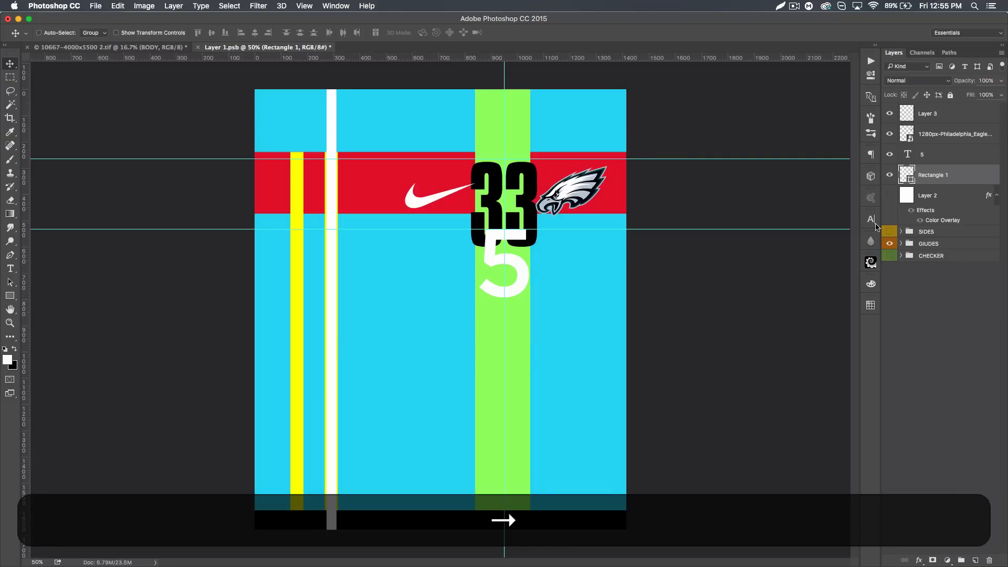
Show Layer 2 again, save the shirt artwork and check it on the mockup
{"action": "left_click", "coordinate": [889, 195]}
{"action": "key", "text": "super+s"}
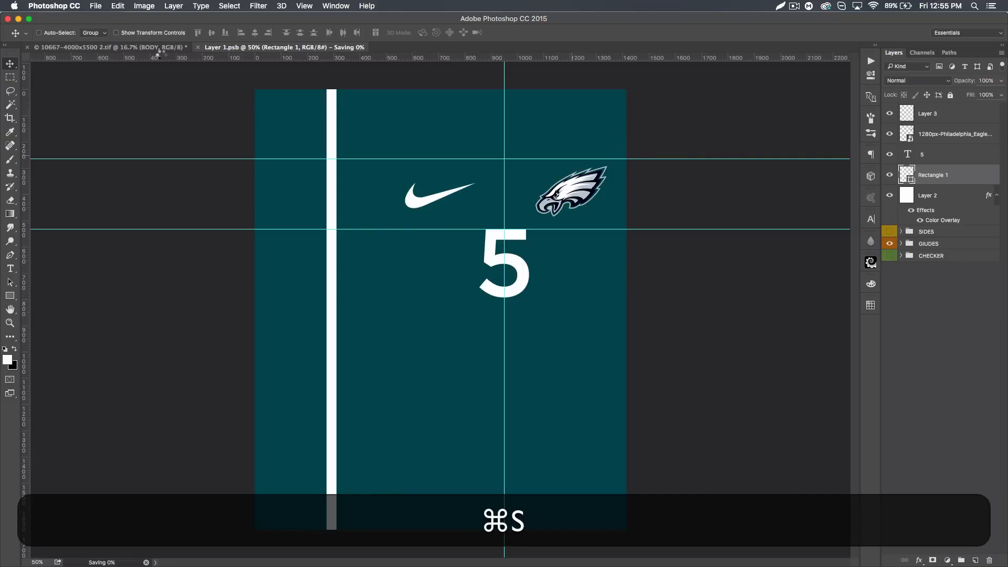
{"action": "left_click", "coordinate": [136, 49]}
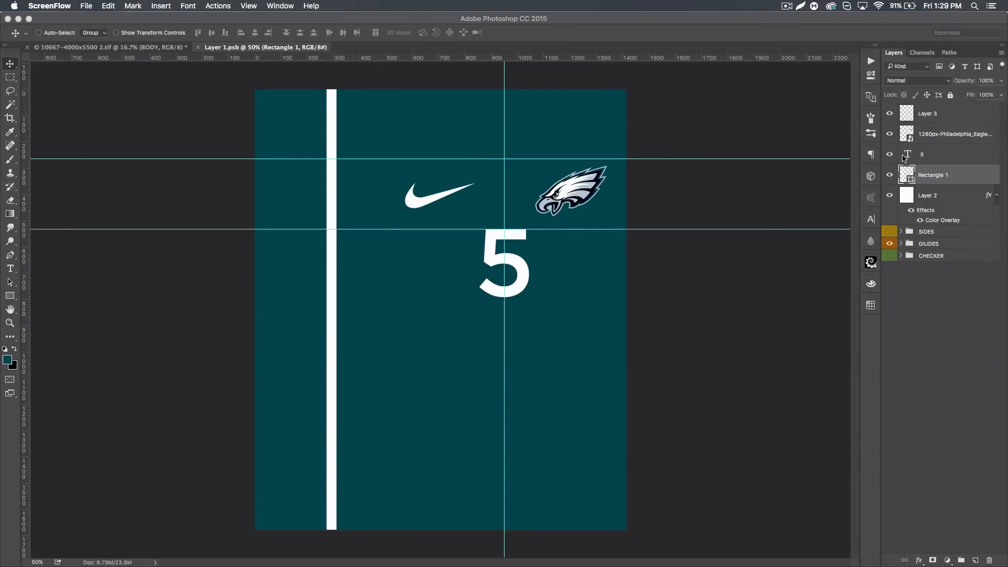
Hide the Rectangle 1 stripe and draw a white vertical stripe about 130 px wide and 1815 px tall directly above Layer 2
{"action": "left_click", "coordinate": [893, 179]}
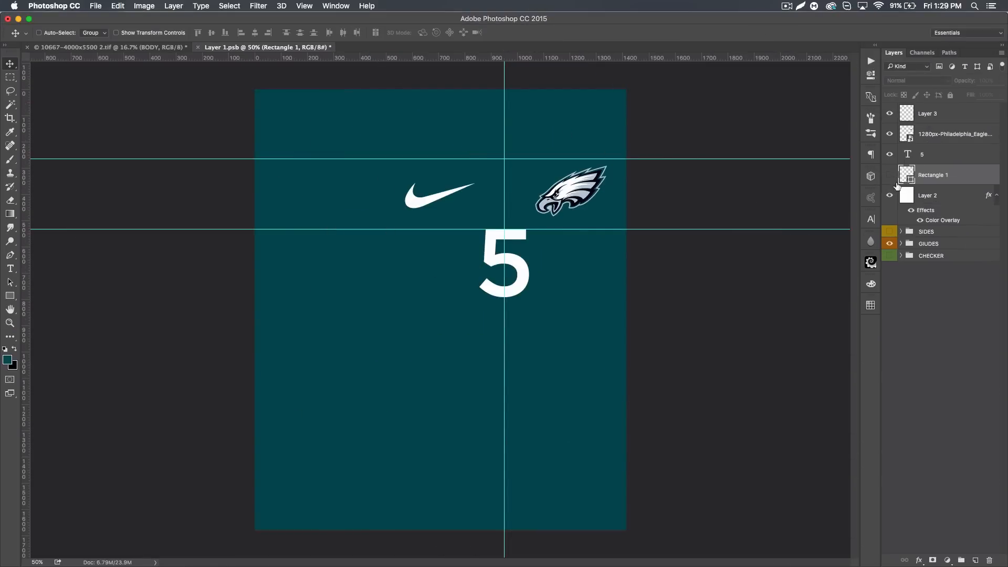
{"action": "left_click", "coordinate": [946, 200]}
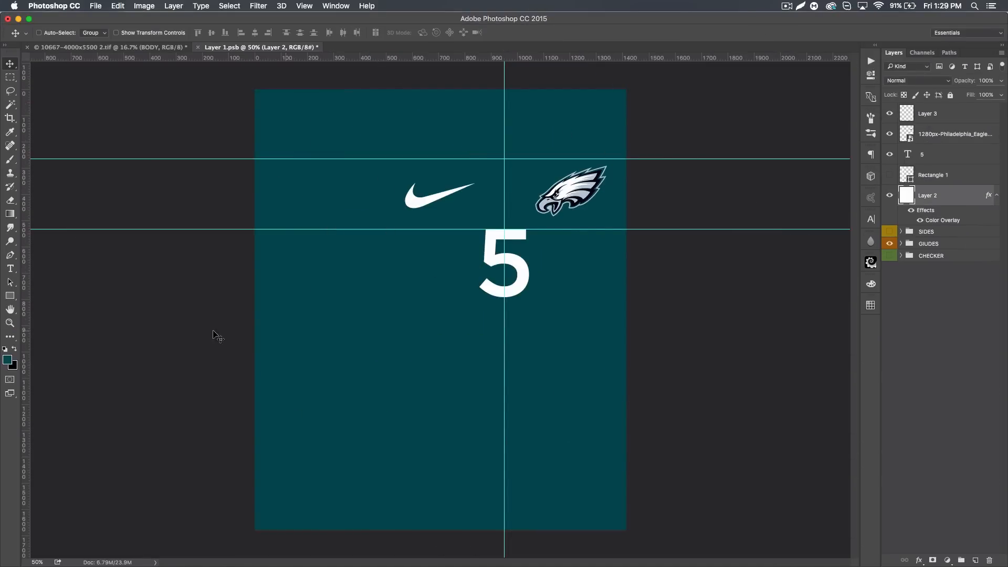
{"action": "left_click", "coordinate": [16, 295]}
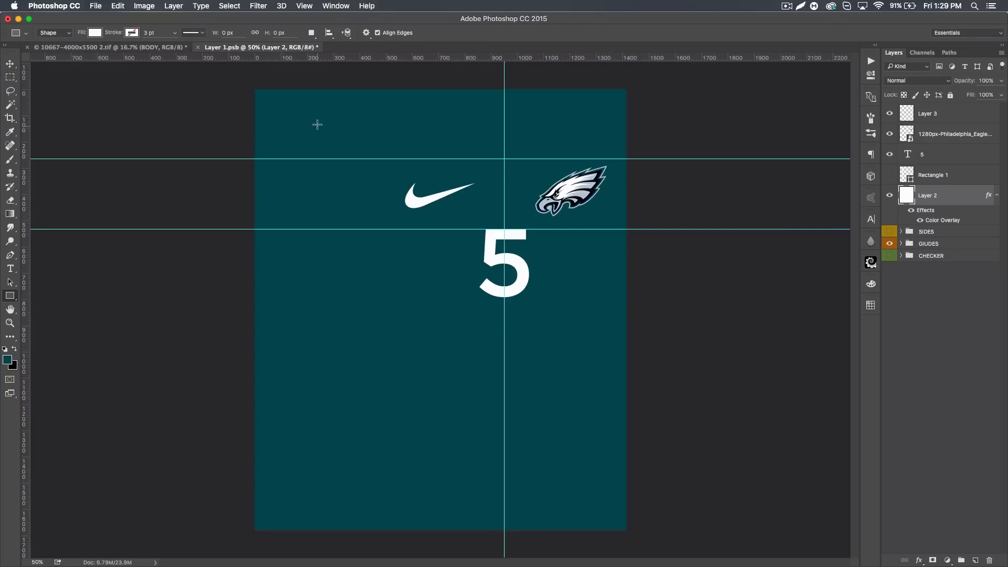
{"action": "left_click_drag", "start_coordinate": [284, 74], "coordinate": [318, 549]}
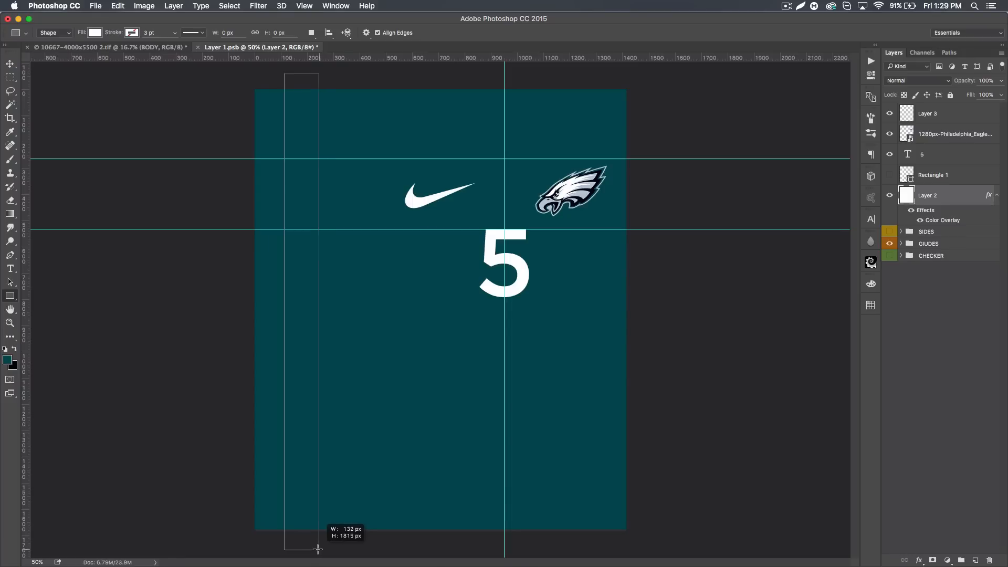
{"action": "left_click_drag", "start_coordinate": [285, 396], "coordinate": [285, 395]}
{"action": "left_click", "coordinate": [10, 63]}
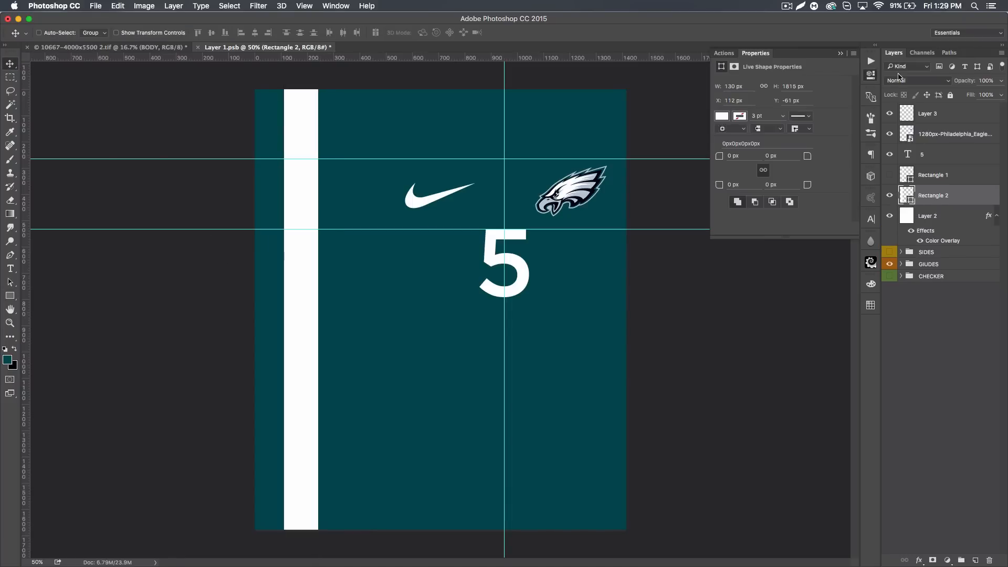
{"action": "left_click", "coordinate": [840, 54]}
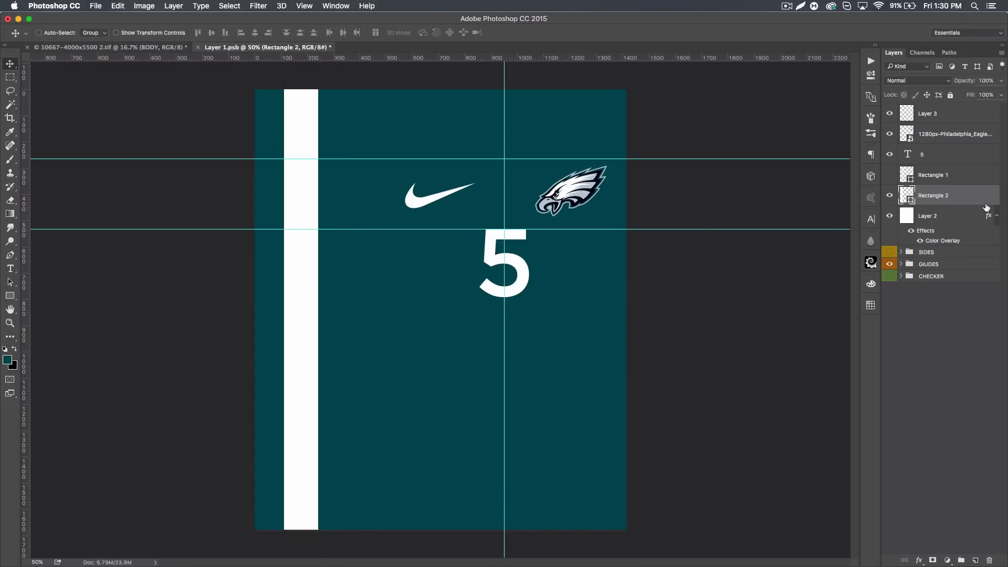
Duplicate the wide white stripe five times, moving the first copy horizontally onto the artwork's right edge
{"action": "key", "text": "super+j"}
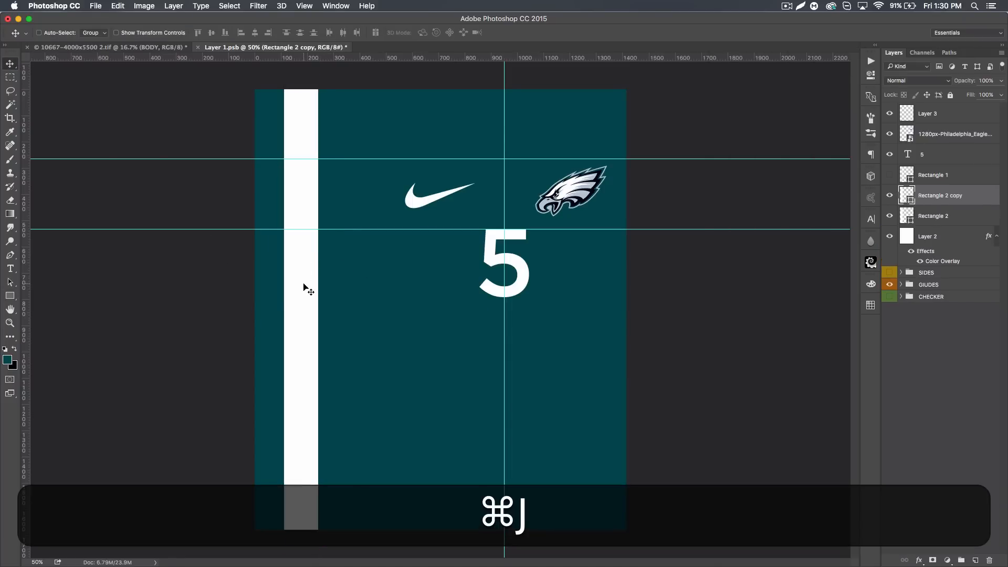
{"action": "left_click_drag", "start_coordinate": [304, 286], "coordinate": [629, 285]}
{"action": "left_click", "coordinate": [961, 220]}
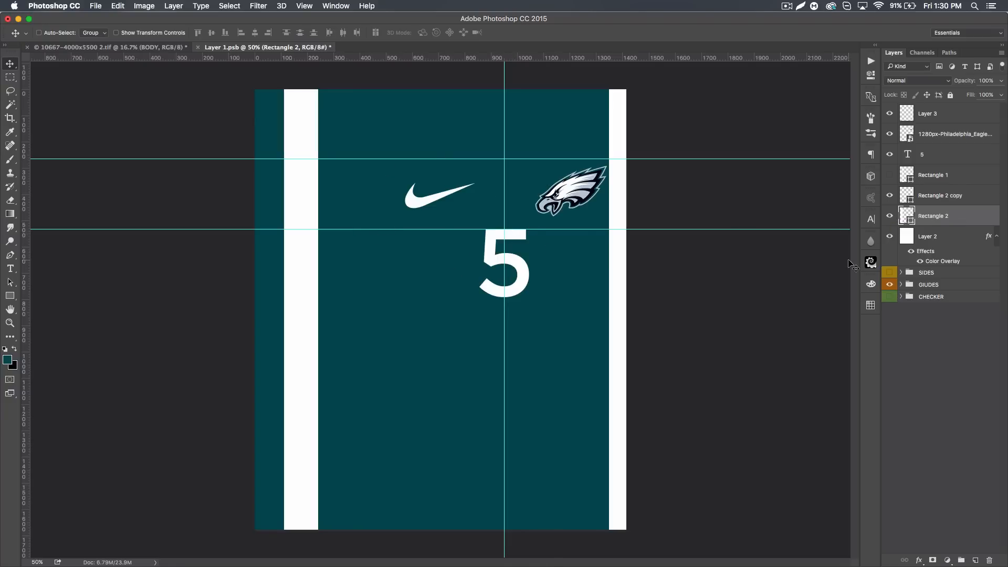
{"action": "key", "text": "super"}
{"action": "key", "text": "super+j"}
{"action": "key", "text": "super+j"}
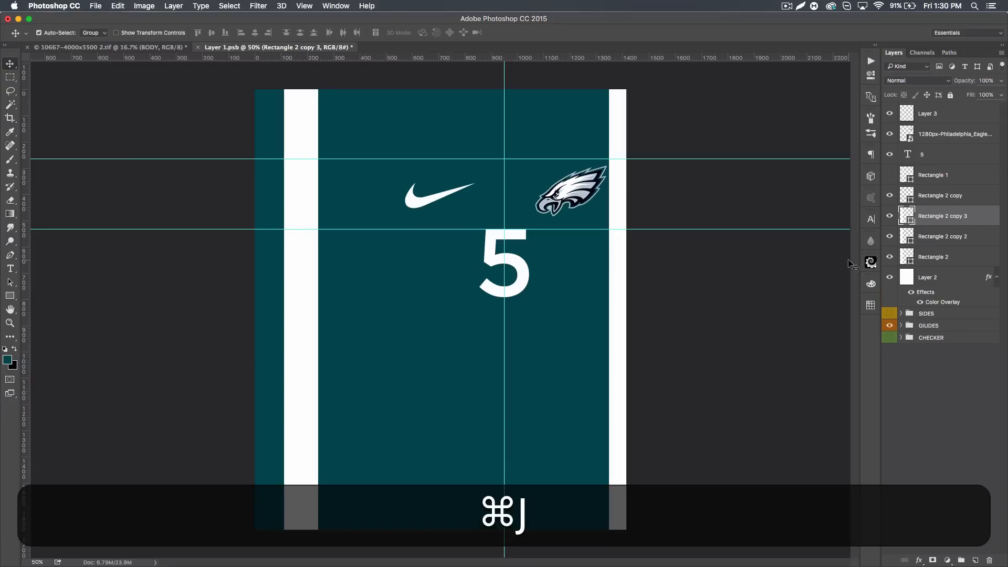
{"action": "key", "text": "super+j"}
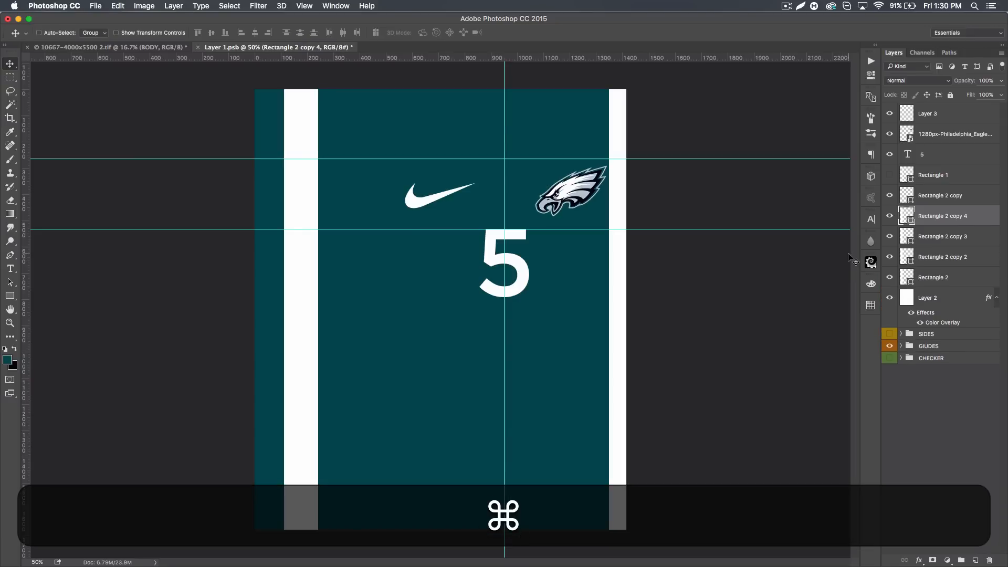
{"action": "key", "text": "super"}
{"action": "key", "text": "super+j"}
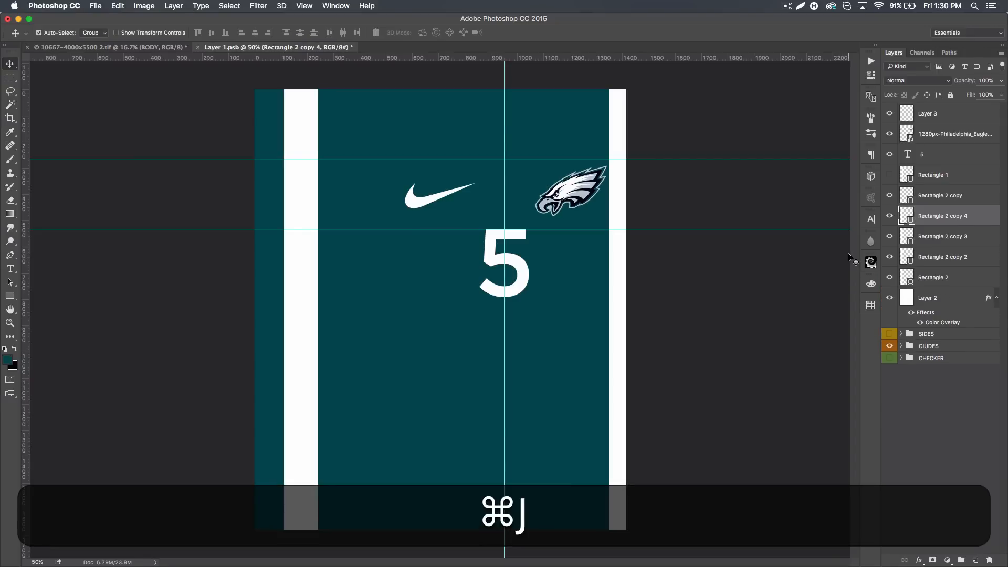
Select all six Rectangle 2 stripe layers and try distributing them by vertical centers
{"action": "left_click", "coordinate": [955, 197]}
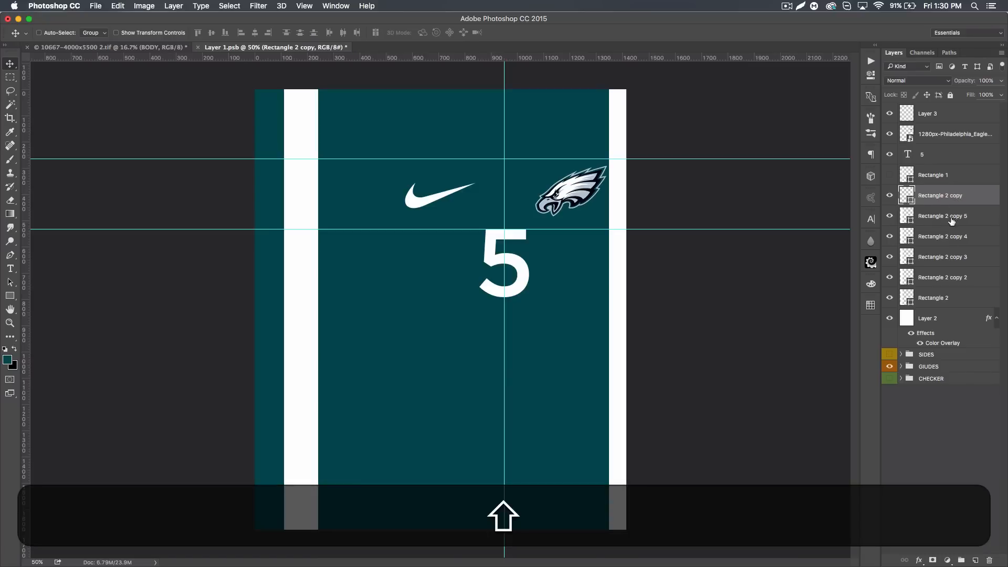
{"action": "left_click", "coordinate": [954, 299], "text": "shift"}
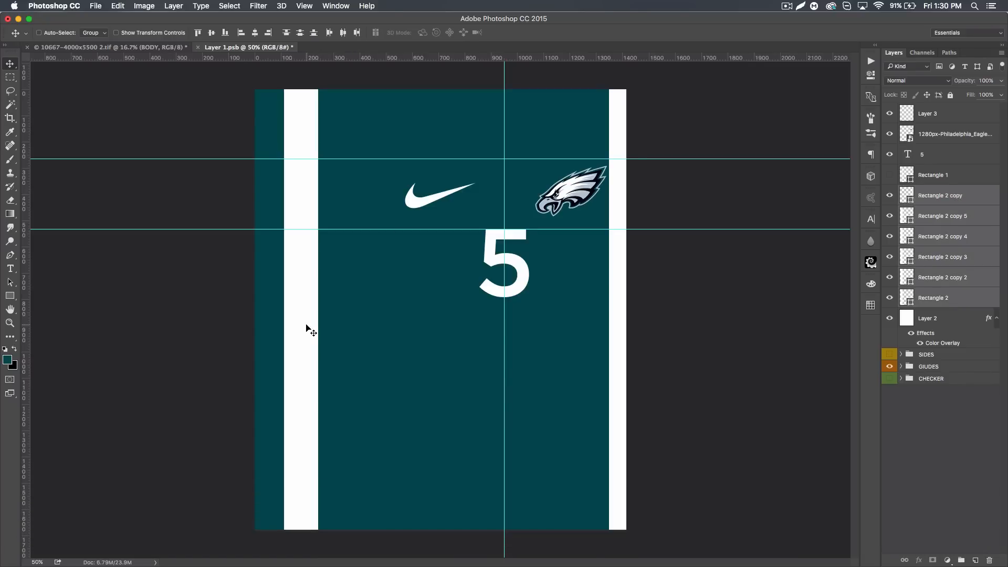
{"action": "left_click", "coordinate": [173, 6]}
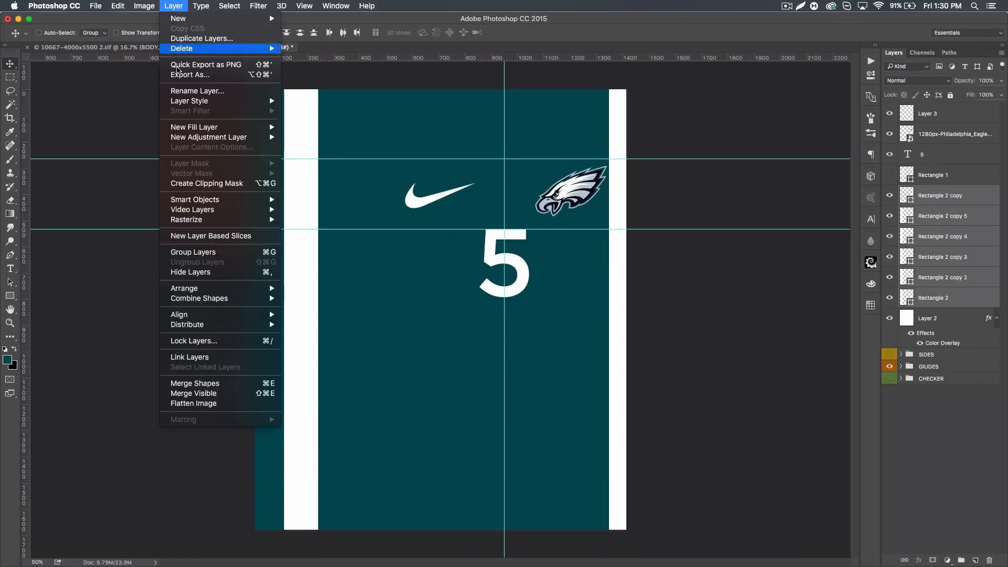
{"action": "mouse_move", "coordinate": [259, 326]}
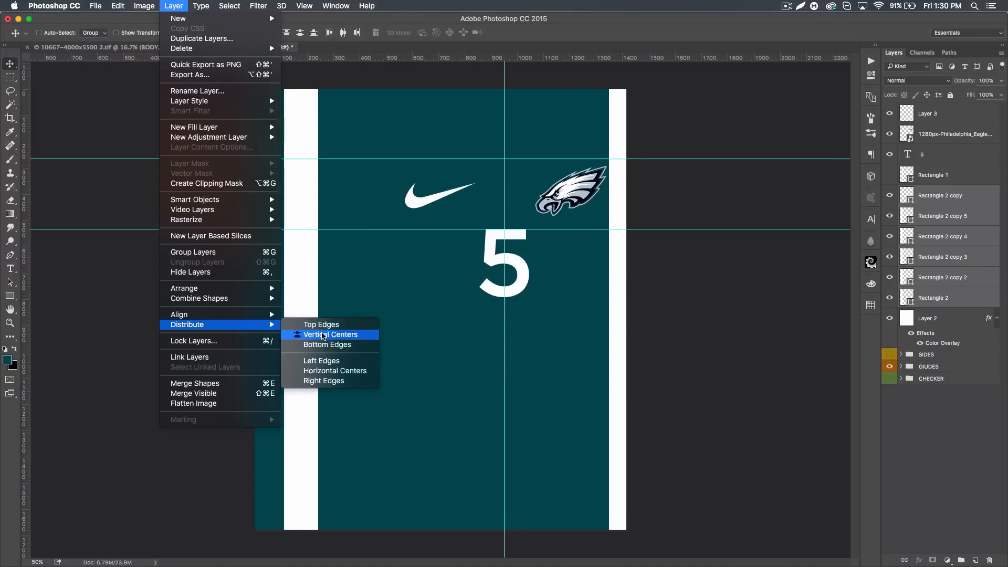
{"action": "left_click", "coordinate": [322, 336]}
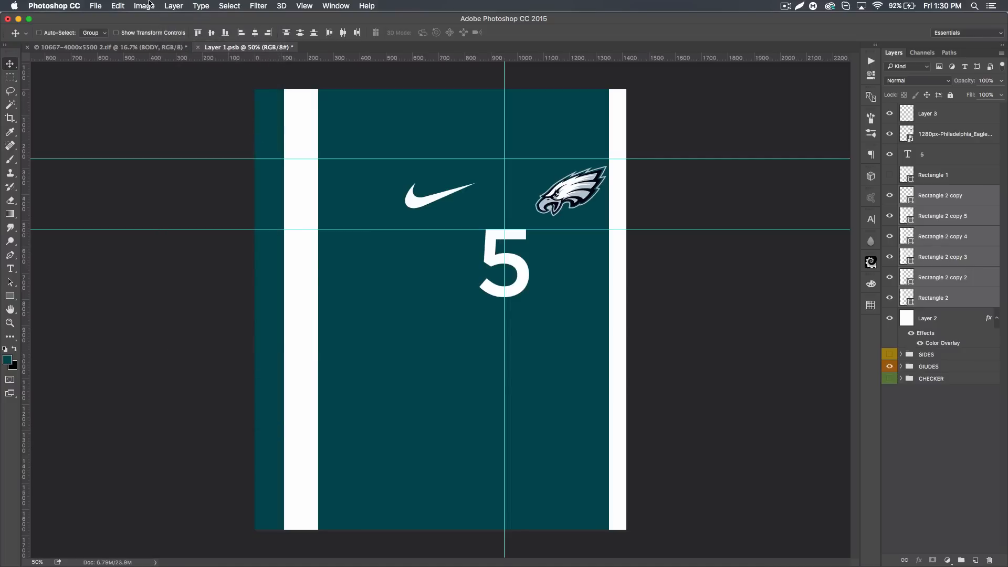
Distribute the six selected Rectangle 2 stripe layers by horizontal centers across the shirt artwork
{"action": "left_click", "coordinate": [175, 4]}
{"action": "mouse_move", "coordinate": [261, 314]}
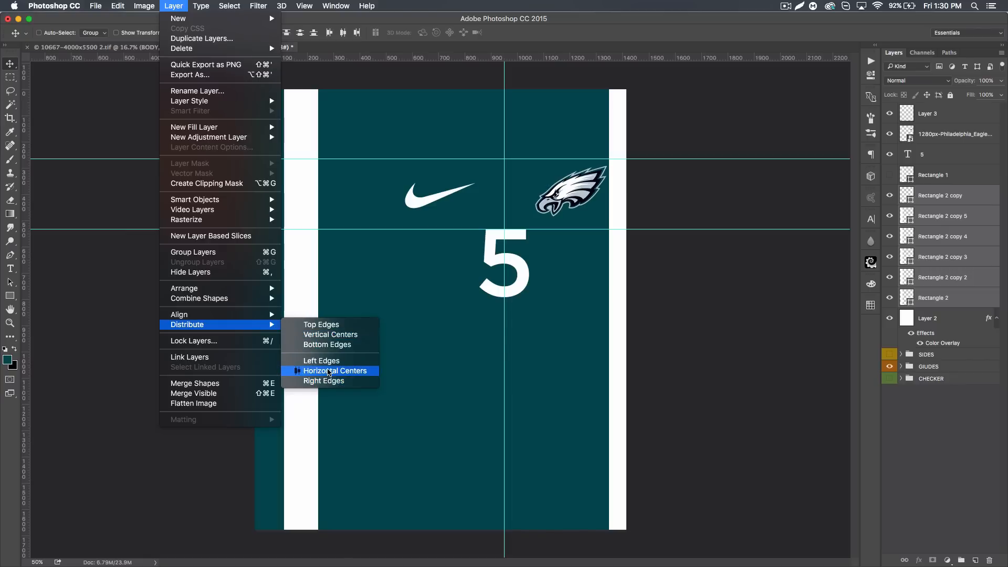
{"action": "left_click", "coordinate": [335, 371]}
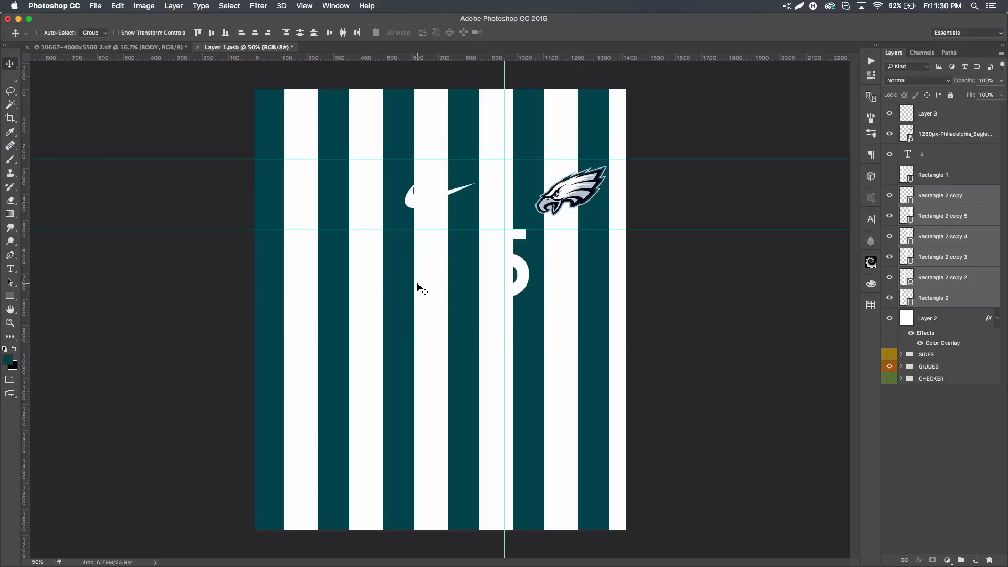
Move the Rectangle 2 stripe slightly nearer the artwork's left edge and redistribute all six stripes by horizontal centers
{"action": "left_click", "coordinate": [962, 307]}
{"action": "left_click_drag", "start_coordinate": [310, 334], "coordinate": [299, 333]}
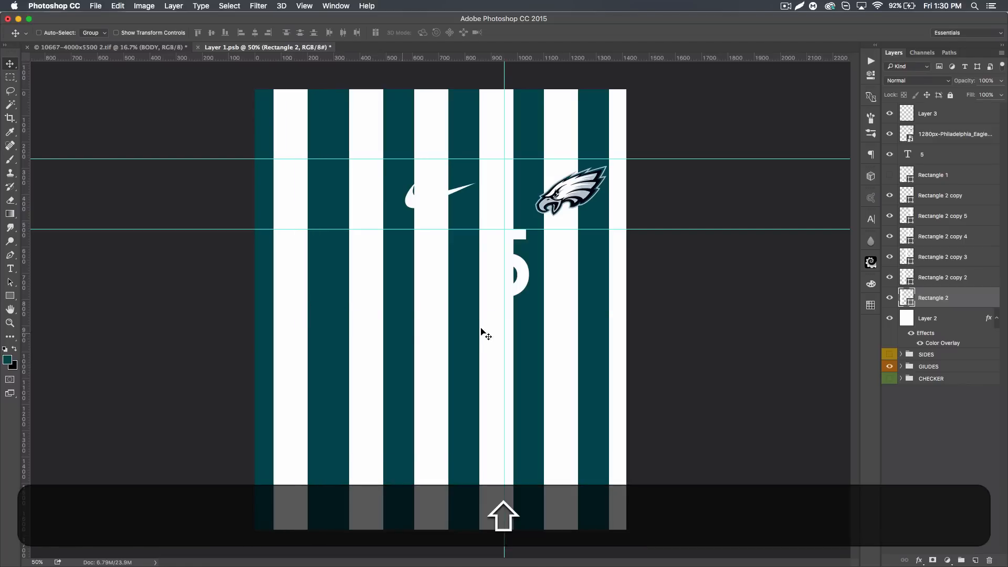
{"action": "left_click", "coordinate": [935, 190], "text": "shift"}
{"action": "left_click", "coordinate": [175, 6]}
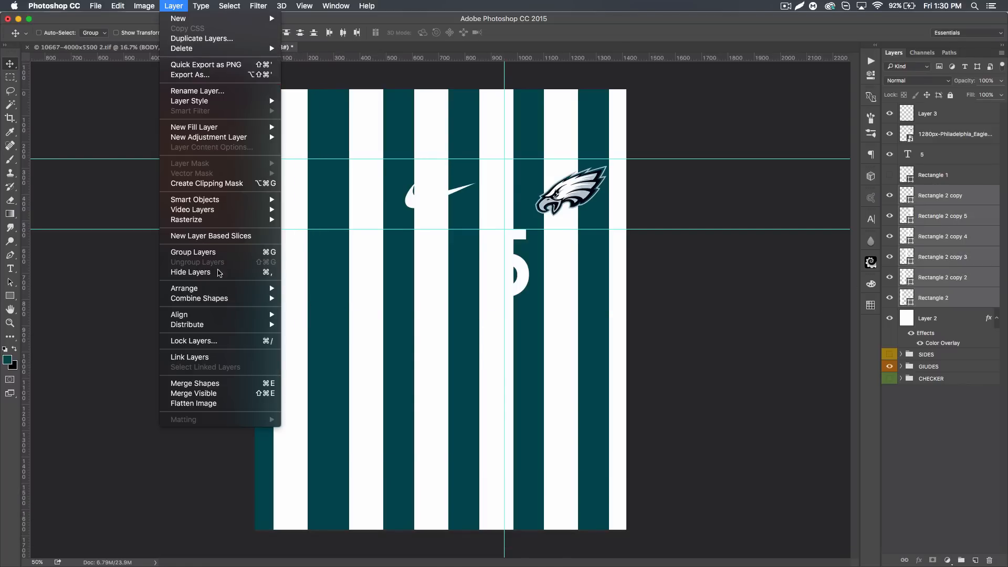
{"action": "mouse_move", "coordinate": [260, 332]}
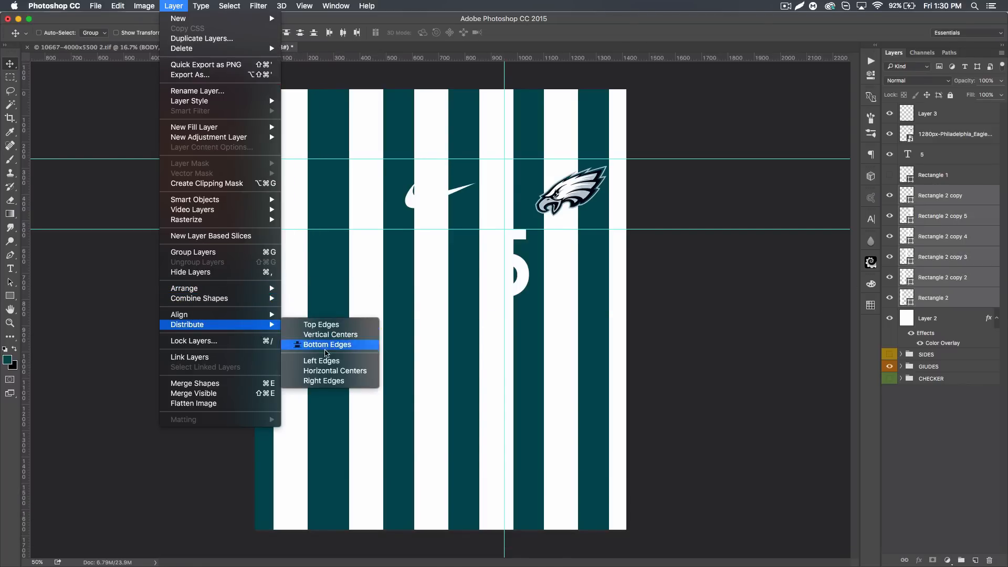
{"action": "left_click", "coordinate": [330, 367]}
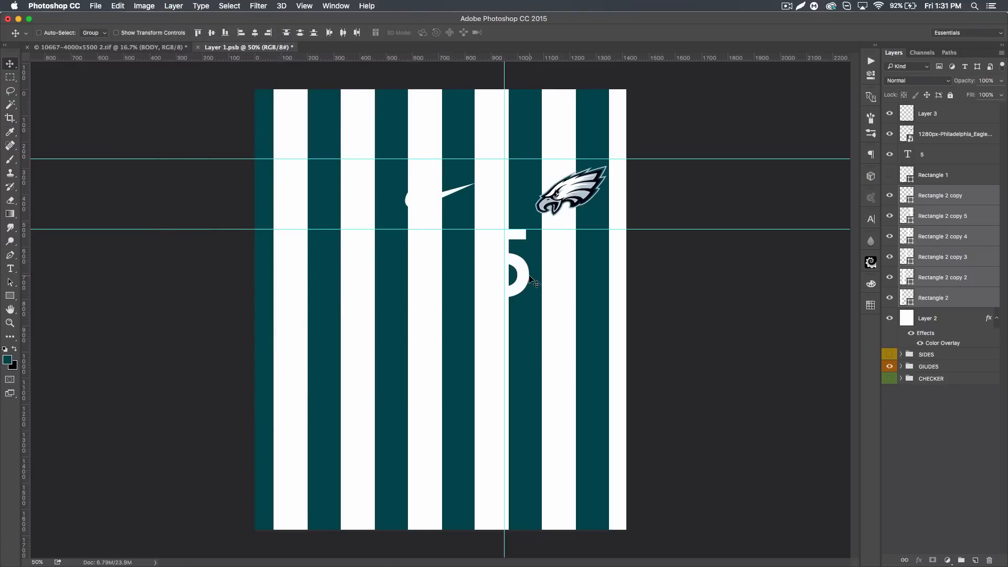
Rasterize the six Rectangle 2 stripe layers and merge them into a single layer
{"action": "right_click", "coordinate": [948, 201]}
{"action": "left_click", "coordinate": [861, 267]}
{"action": "key", "text": "cmd+e"}
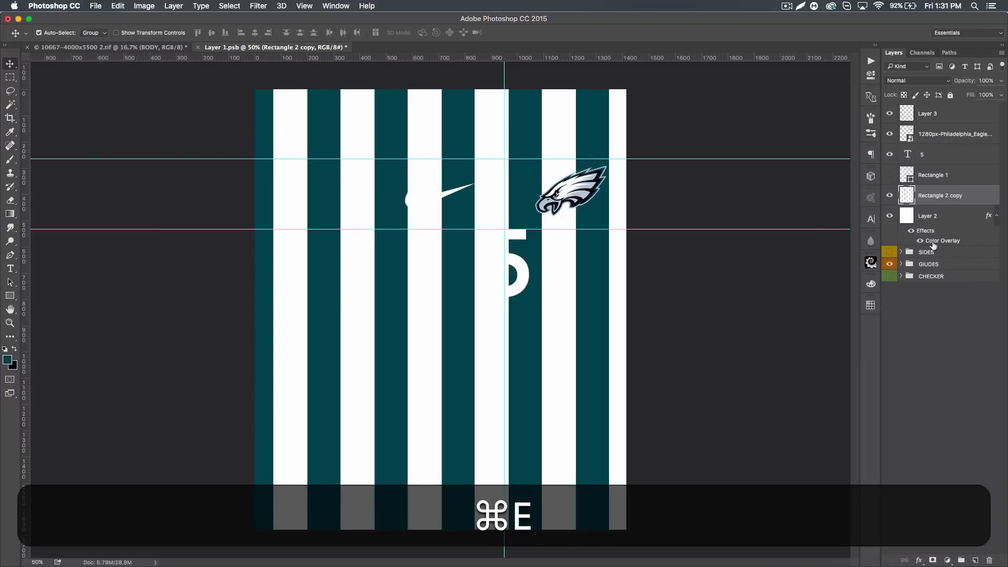
Preview the merged stripe layer in Overlay blend mode and return it to Normal
{"action": "left_click", "coordinate": [928, 81]}
{"action": "left_click", "coordinate": [942, 193]}
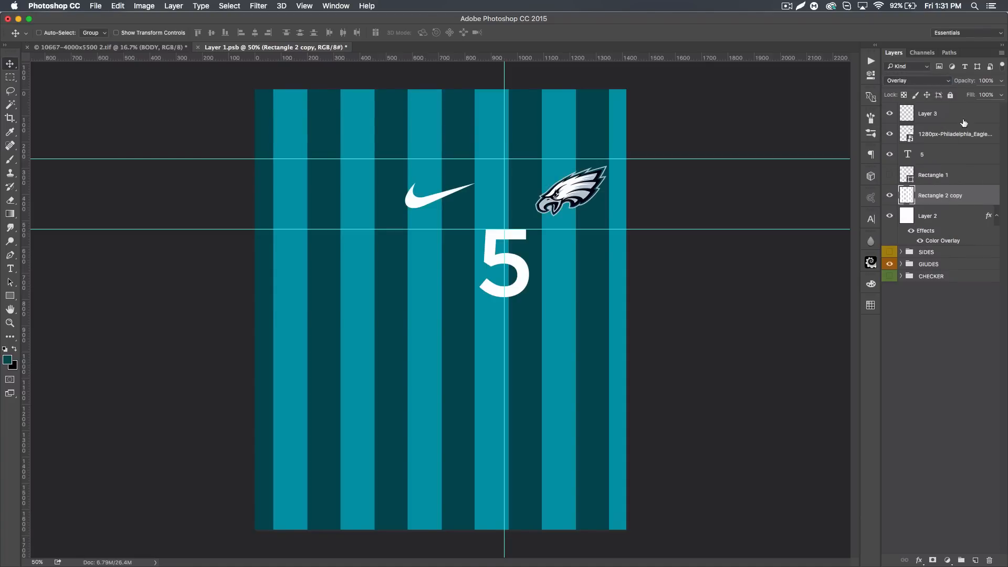
{"action": "left_click", "coordinate": [916, 81]}
{"action": "left_click", "coordinate": [916, 8]}
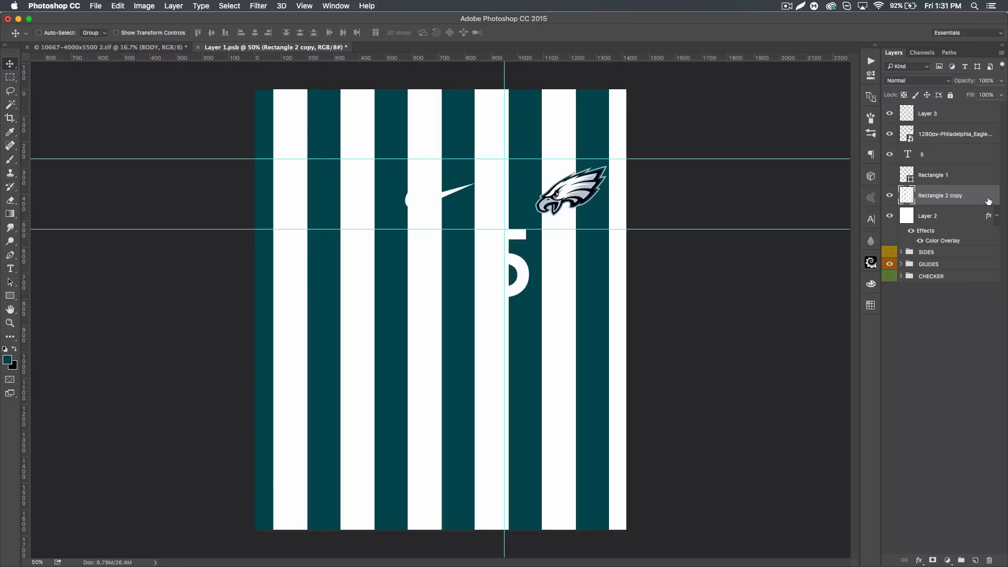
Try rotating the merged stripe layer with Free Transform
{"action": "key", "text": "super+t"}
{"action": "left_click_drag", "start_coordinate": [728, 272], "coordinate": [725, 458]}
{"action": "key", "text": "shift+Return"}
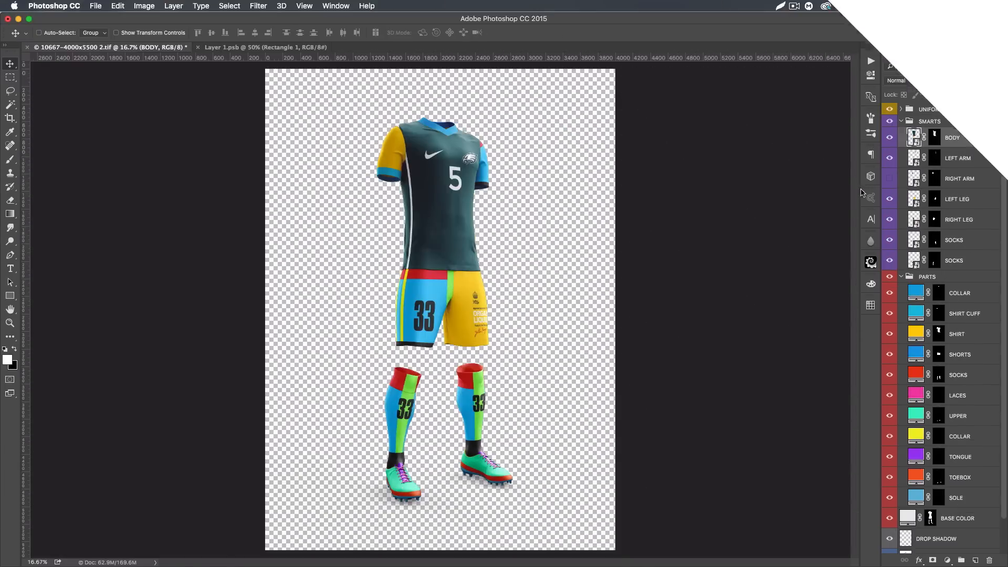
Close the shirt body artwork and show the RIGHT ARM smart object layer on the mockup
{"action": "left_click", "coordinate": [262, 47]}
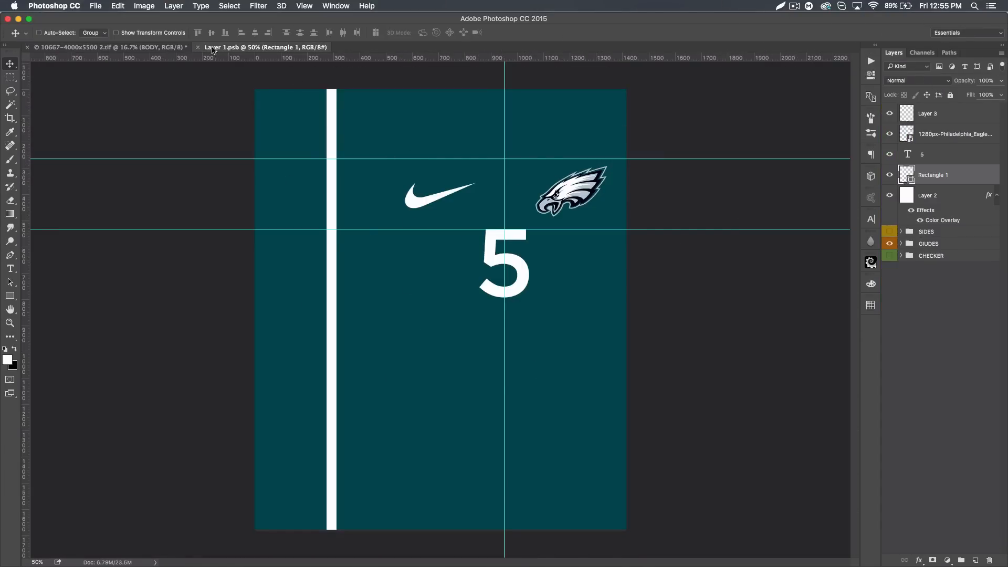
{"action": "left_click", "coordinate": [197, 48]}
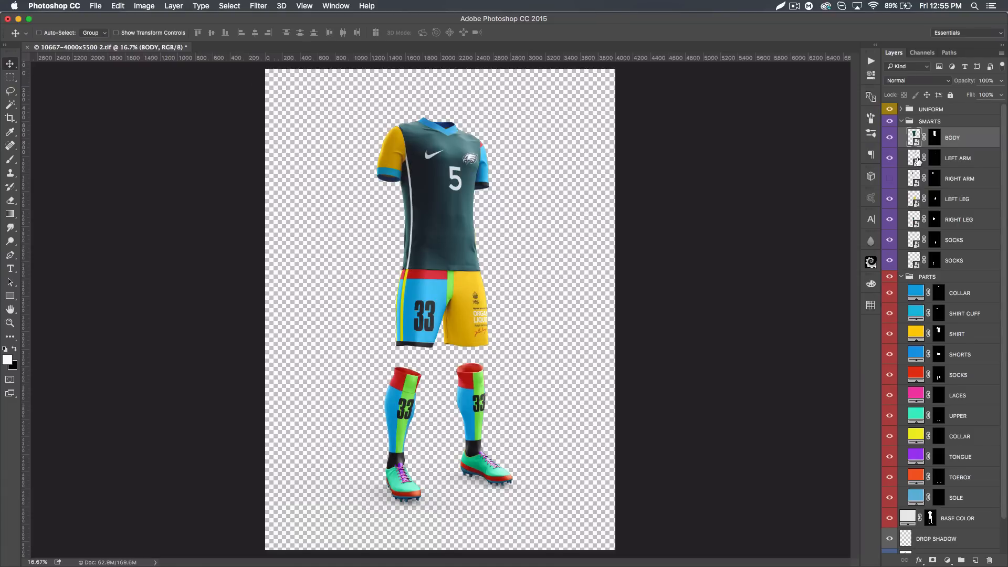
{"action": "left_click", "coordinate": [889, 181]}
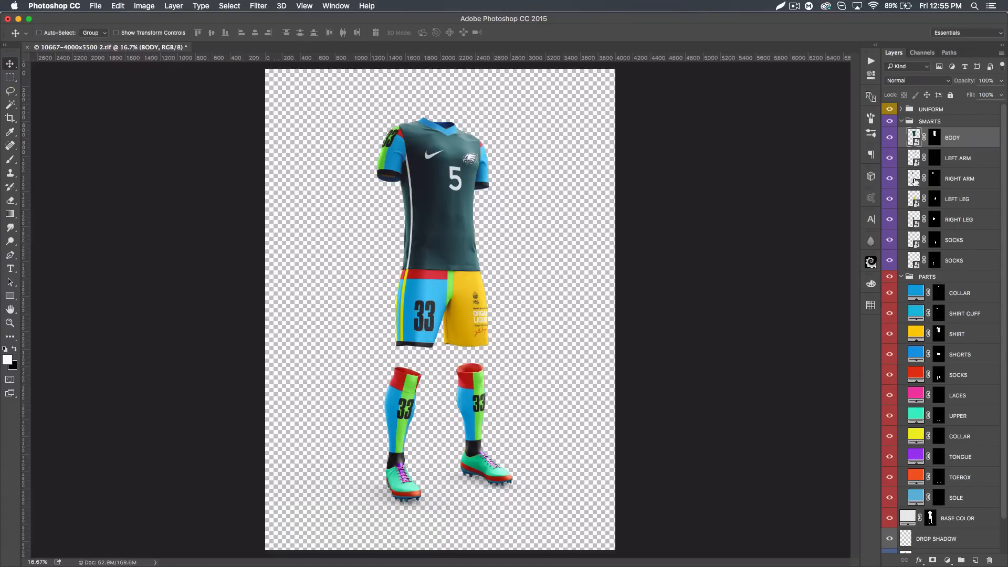
Open the LEFT ARM artwork and sample the shirt's teal 004d55 from the BODY artwork as the foreground color
{"action": "double_click", "coordinate": [914, 164]}
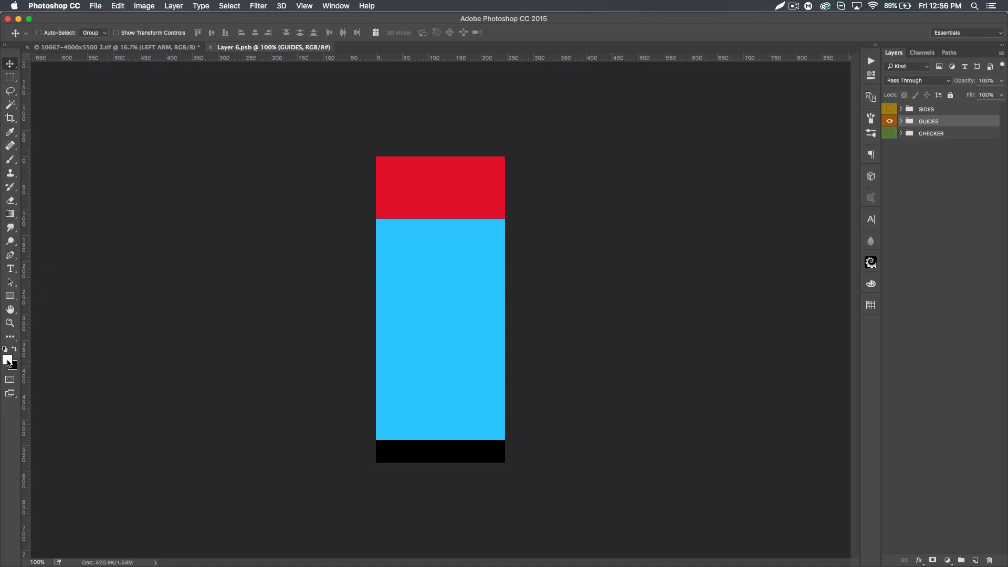
{"action": "left_click", "coordinate": [105, 47]}
{"action": "double_click", "coordinate": [916, 138]}
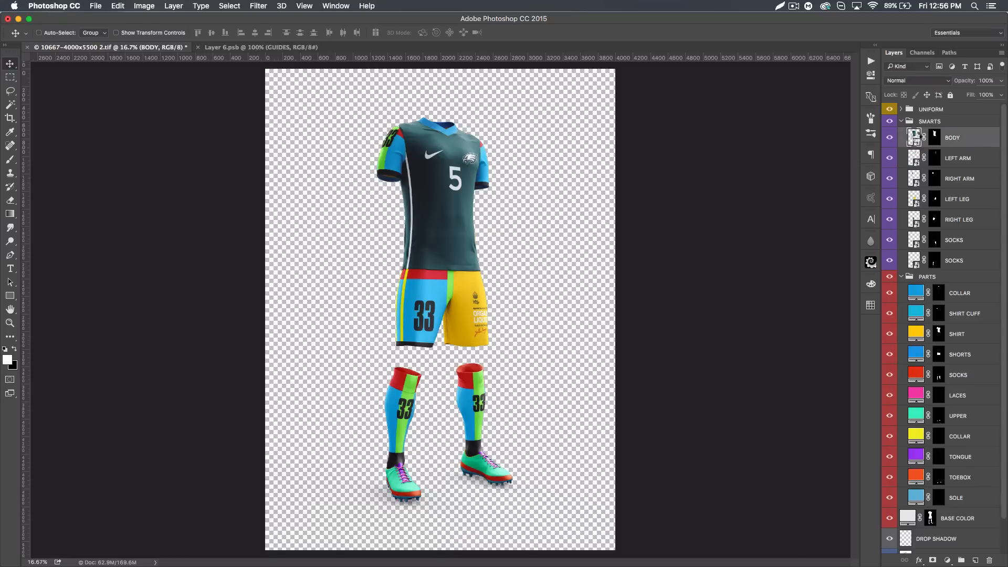
{"action": "left_click", "coordinate": [608, 299]}
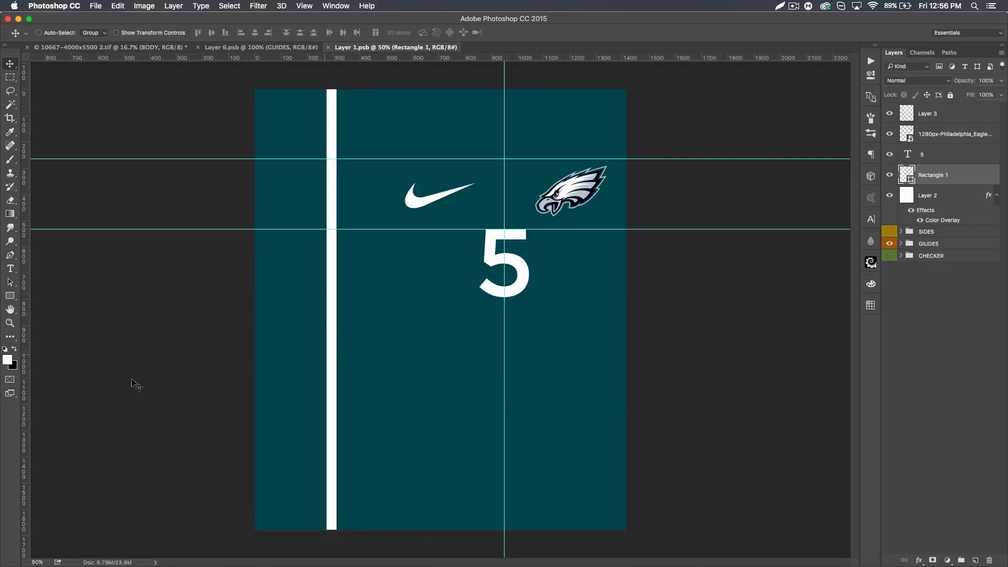
{"action": "left_click", "coordinate": [7, 360]}
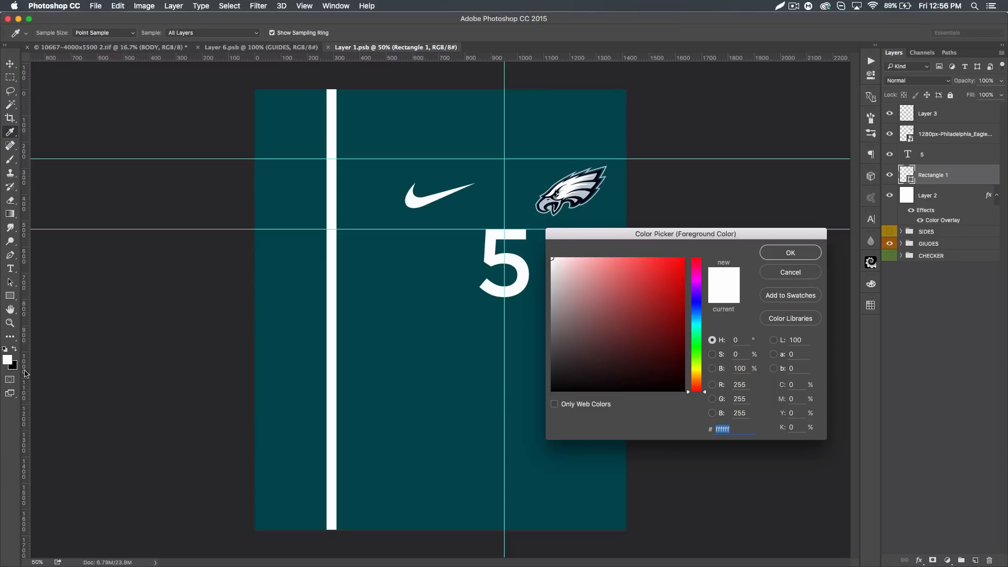
{"action": "left_click", "coordinate": [419, 344]}
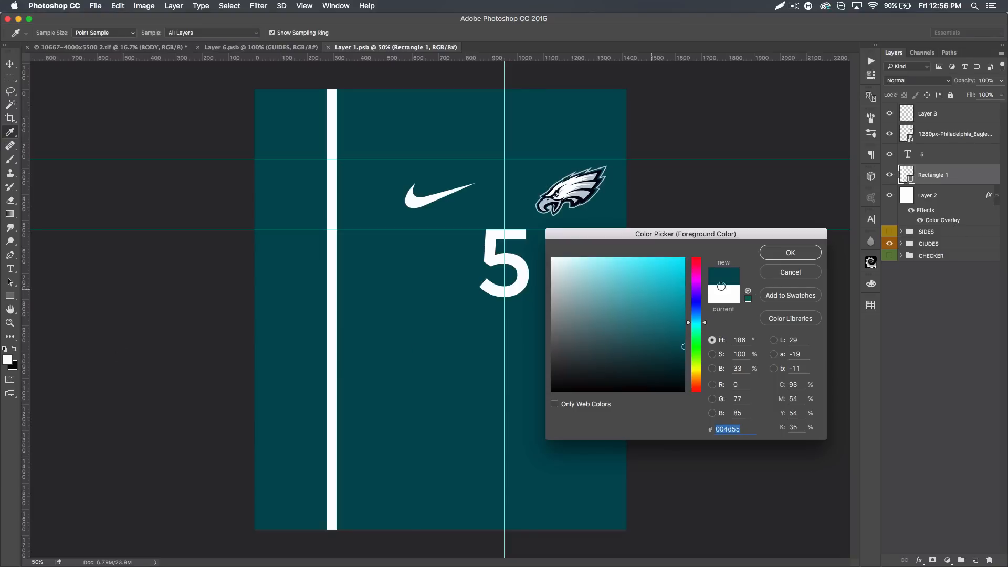
{"action": "left_click", "coordinate": [789, 253]}
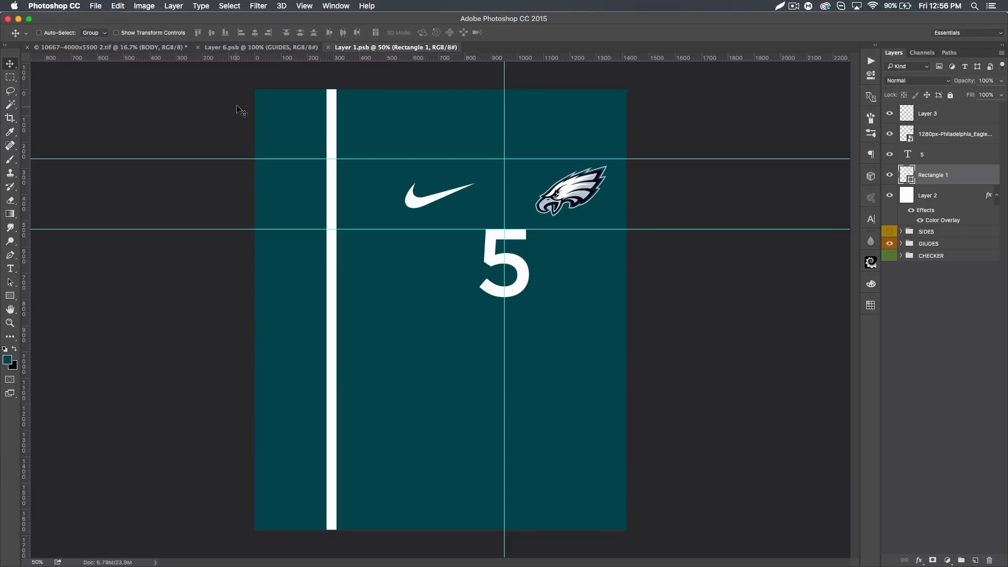
{"action": "left_click", "coordinate": [326, 48]}
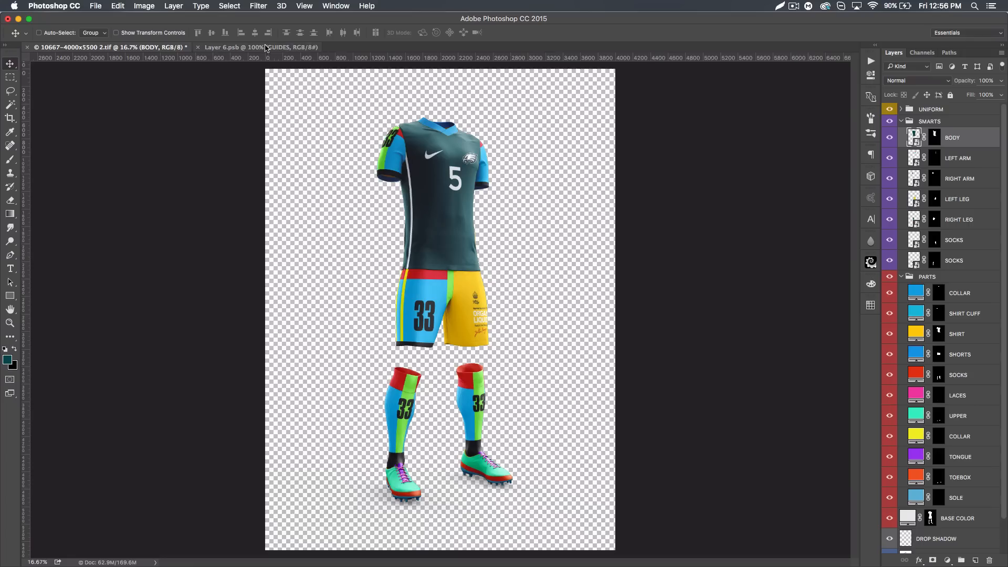
Show and expand the SIDES group in the left arm artwork
{"action": "left_click", "coordinate": [315, 50]}
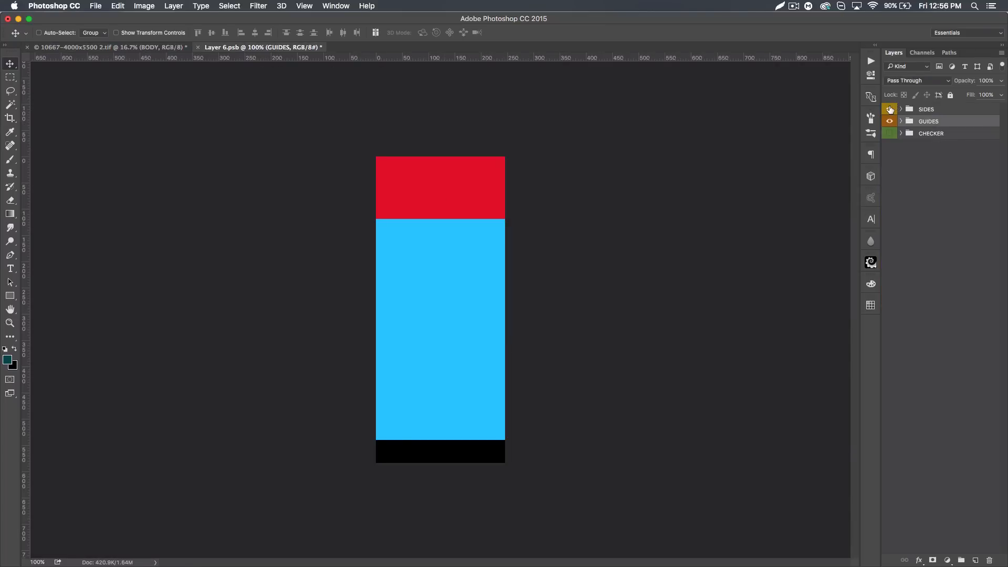
{"action": "left_click", "coordinate": [889, 109]}
{"action": "left_click", "coordinate": [901, 110]}
{"action": "left_click", "coordinate": [901, 109]}
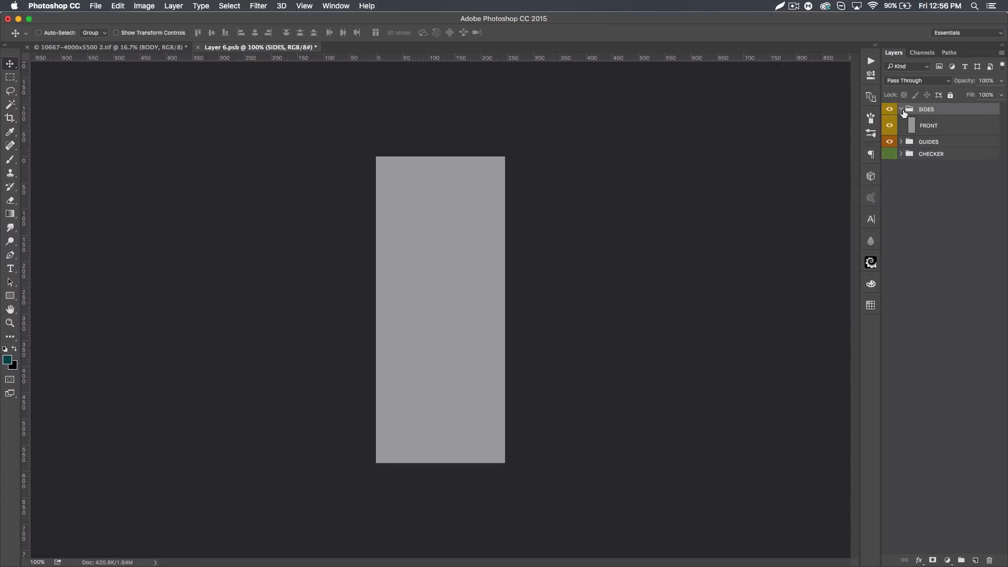
Give the FRONT layer a 004d55 Color Overlay at 100% opacity, save the left arm artwork and return to the mockup
{"action": "double_click", "coordinate": [953, 128]}
{"action": "left_click", "coordinate": [120, 201]}
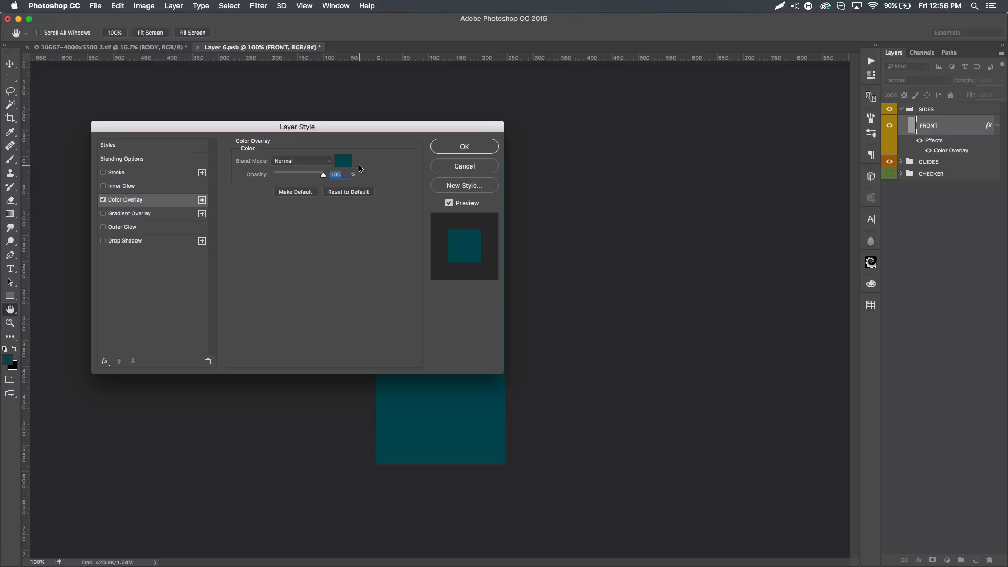
{"action": "left_click", "coordinate": [343, 161]}
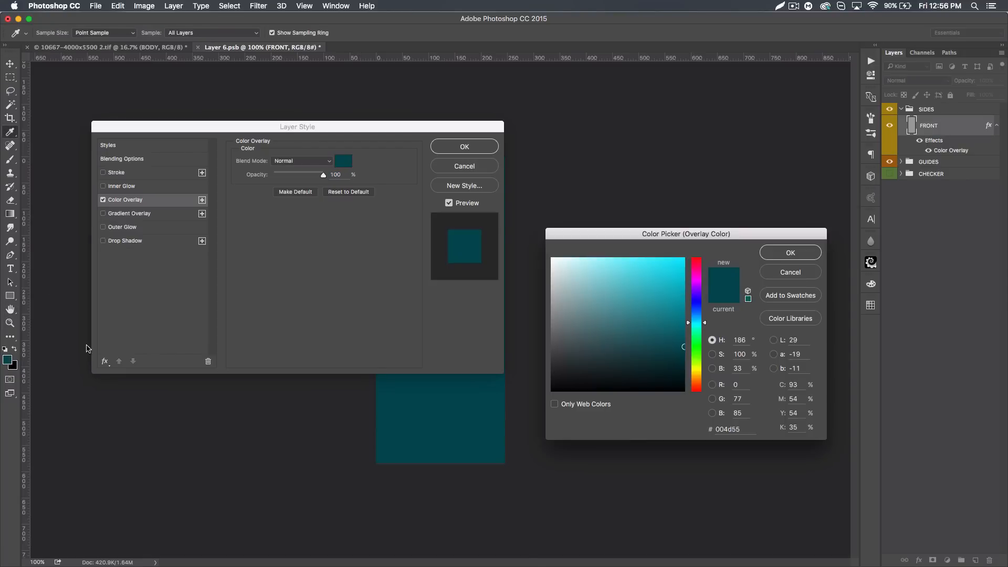
{"action": "left_click", "coordinate": [790, 253]}
{"action": "left_click", "coordinate": [464, 147]}
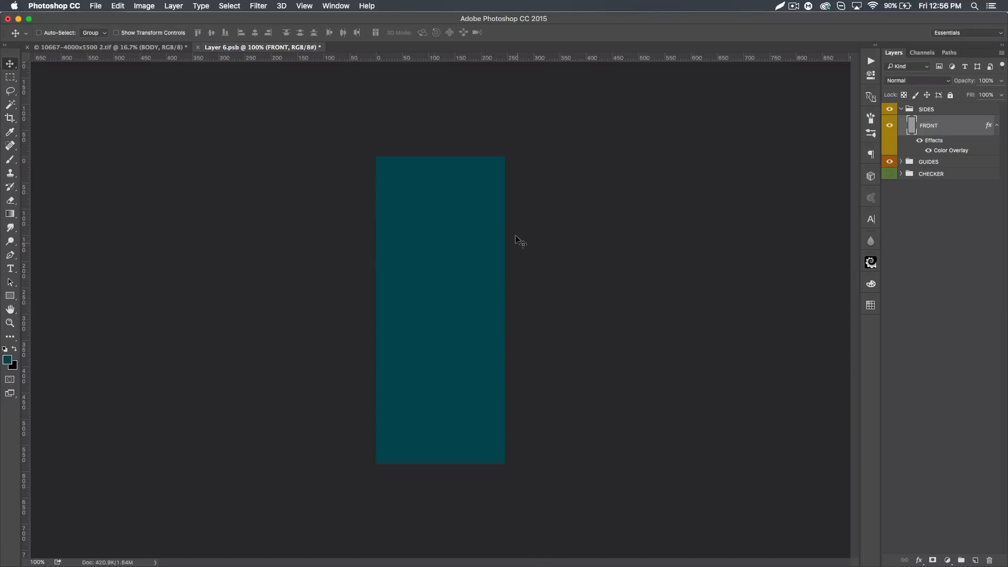
{"action": "key", "text": "super+s"}
{"action": "left_click", "coordinate": [172, 49]}
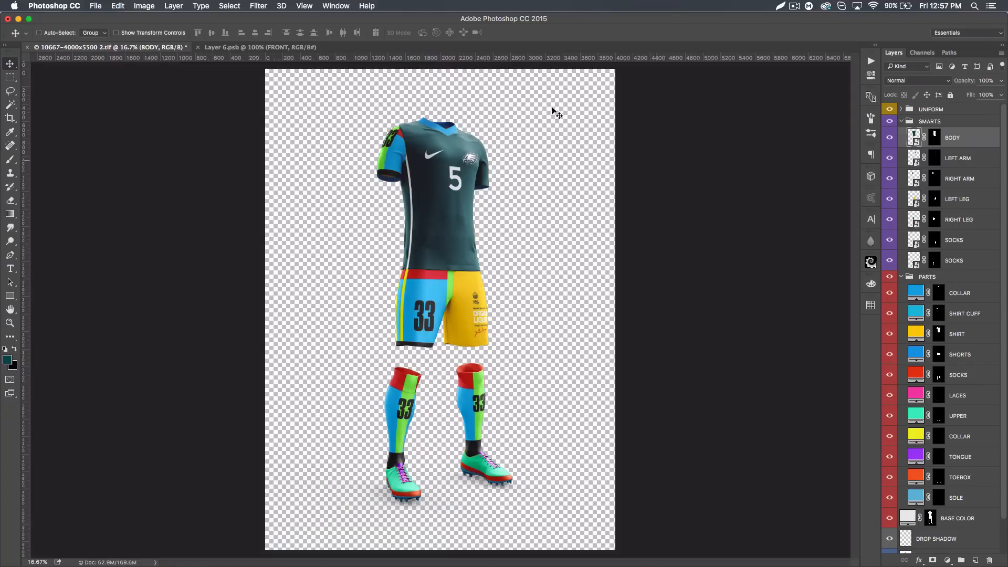
Set the fill colors of the shirt's COLLAR and SHIRT CUFF layers to black (000000)
{"action": "double_click", "coordinate": [915, 291]}
{"action": "left_click", "coordinate": [17, 366]}
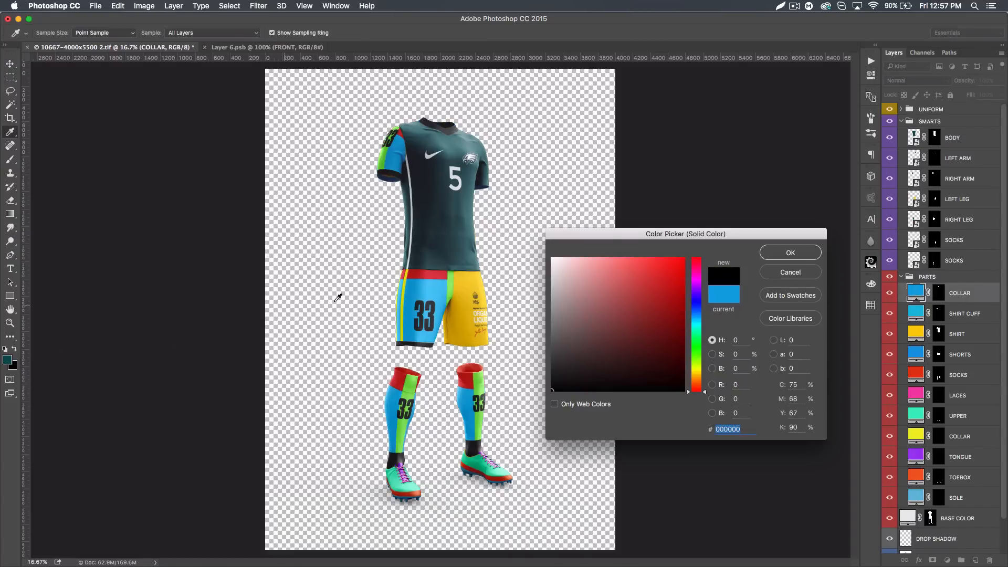
{"action": "left_click", "coordinate": [777, 246]}
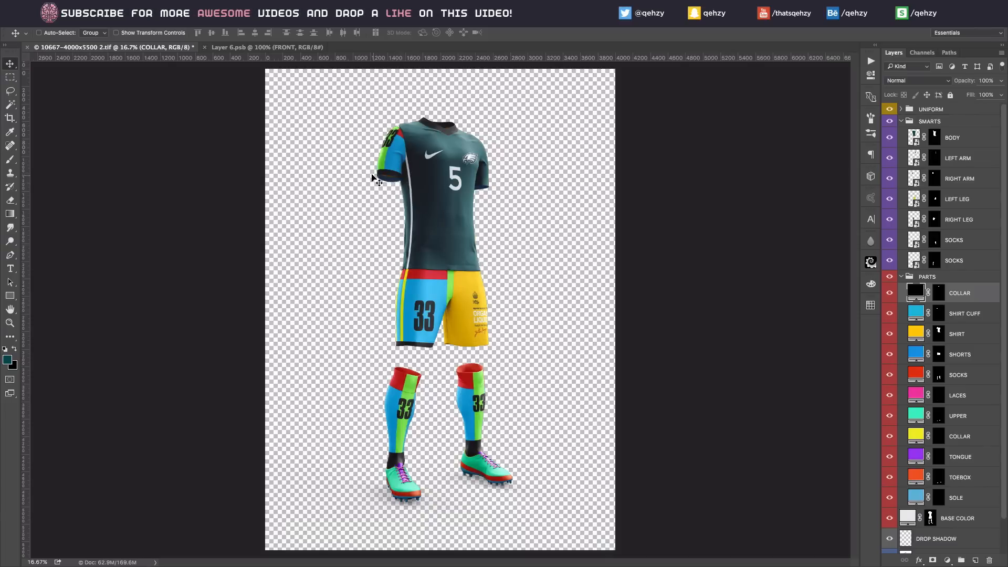
{"action": "double_click", "coordinate": [916, 313]}
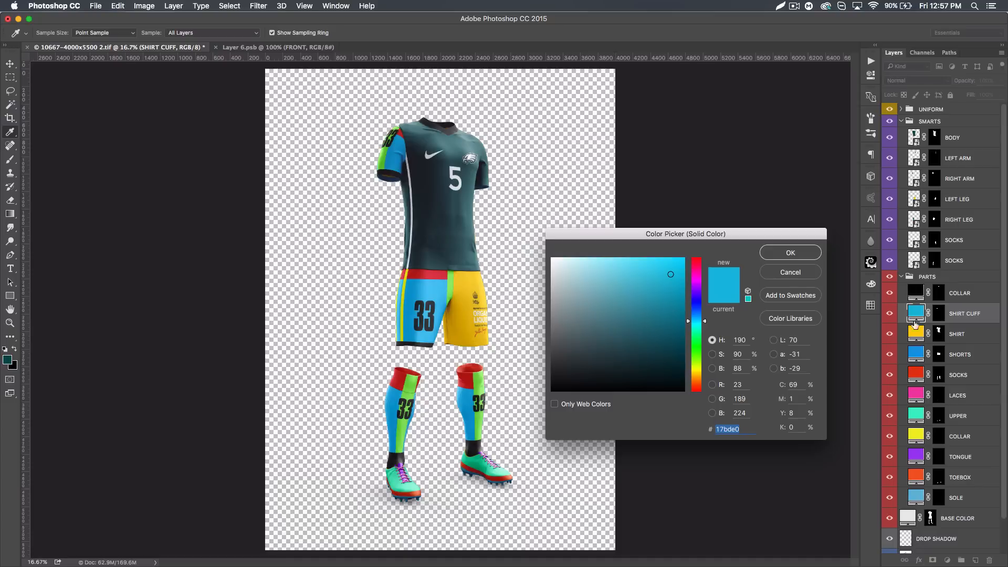
{"action": "left_click_drag", "start_coordinate": [621, 335], "coordinate": [552, 391]}
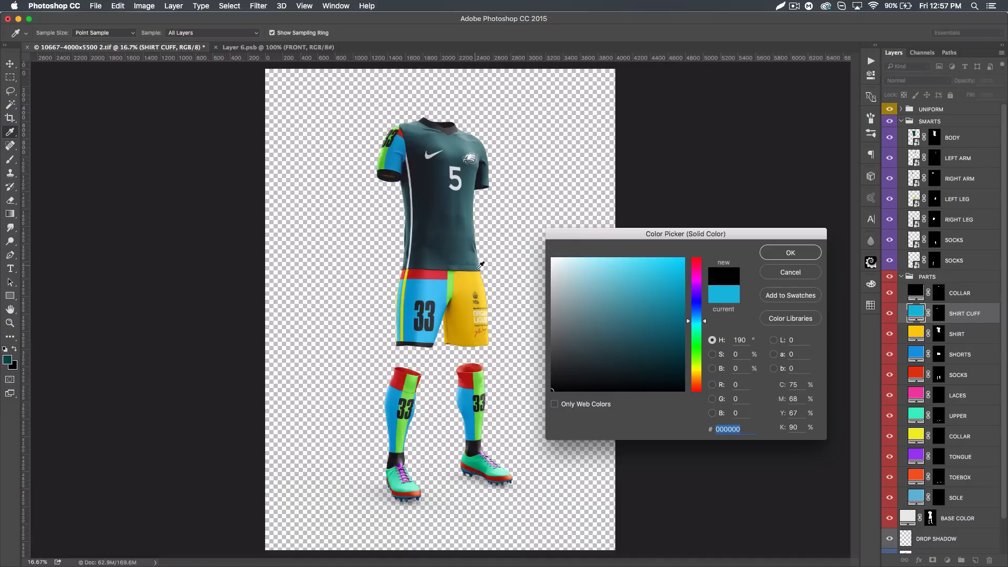
{"action": "left_click", "coordinate": [801, 254]}
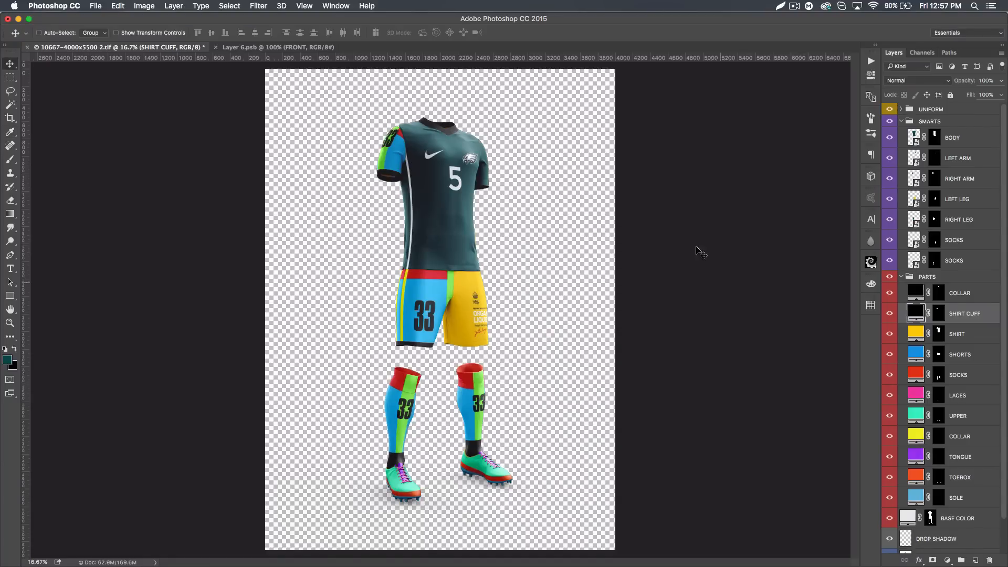
Set the SHIRT layer's fill color to the teal foreground color 004d55
{"action": "double_click", "coordinate": [916, 335]}
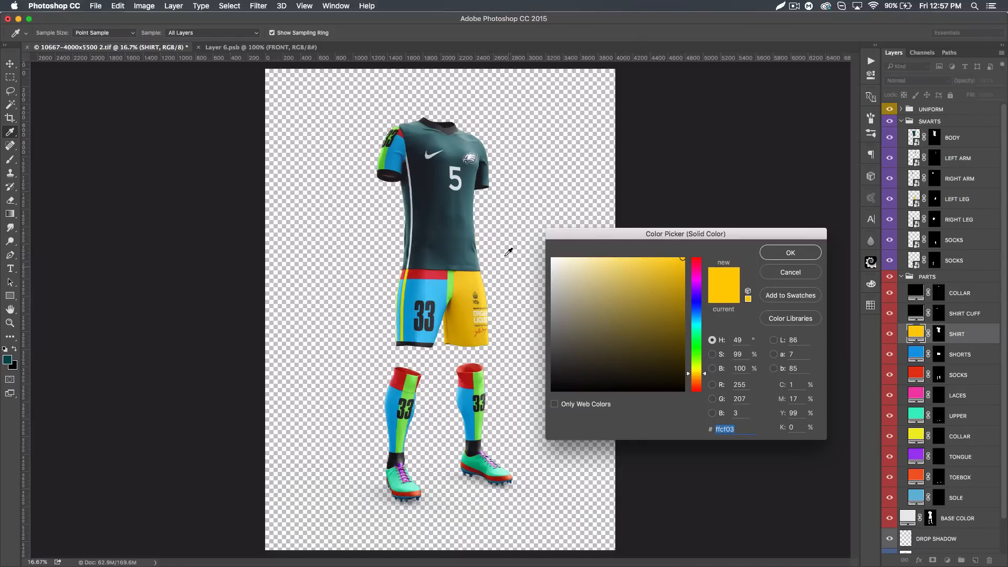
{"action": "left_click", "coordinate": [8, 356]}
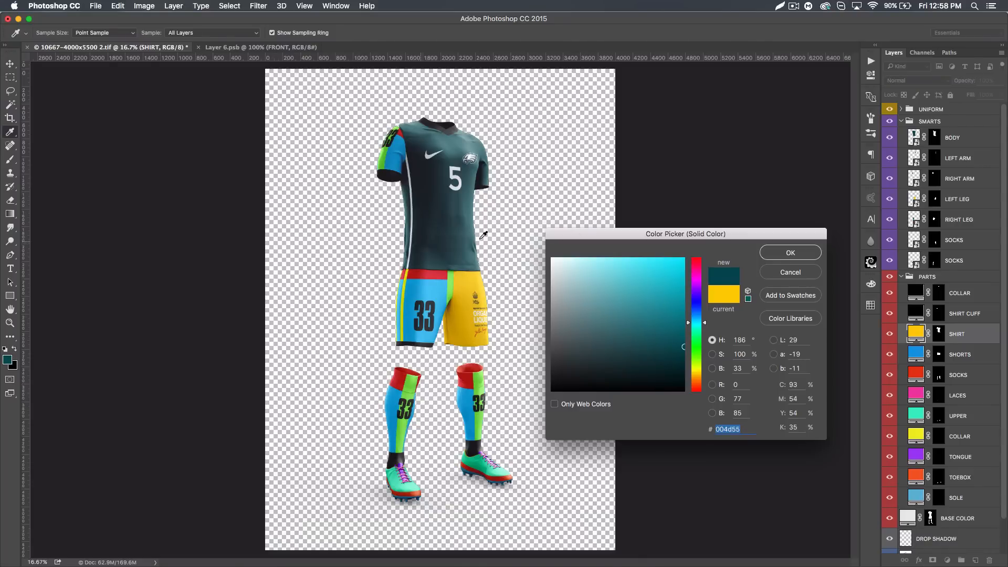
{"action": "left_click", "coordinate": [790, 253]}
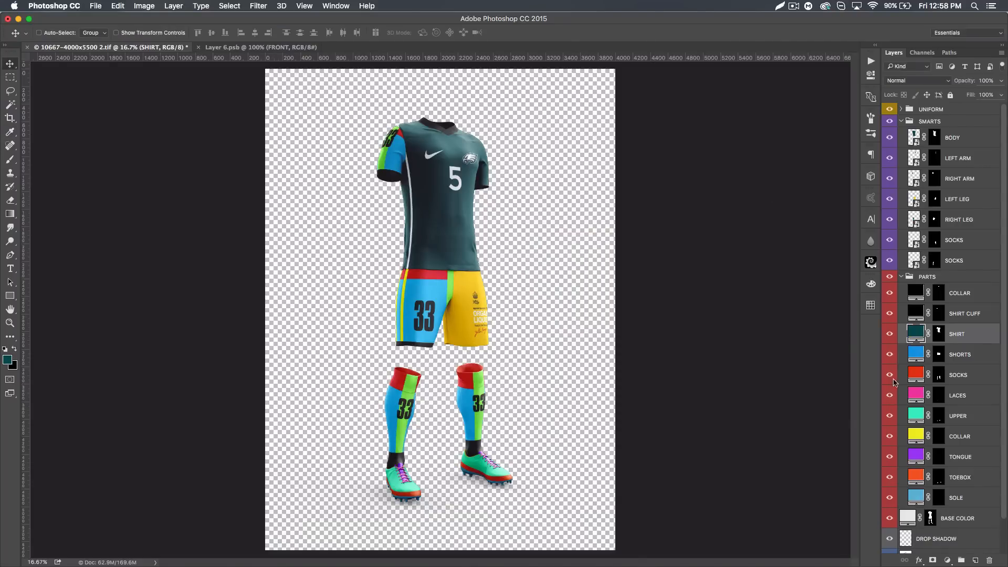
Set the fill color of the SHORTS layer in the PARTS group to white (ffffff)
{"action": "double_click", "coordinate": [914, 356]}
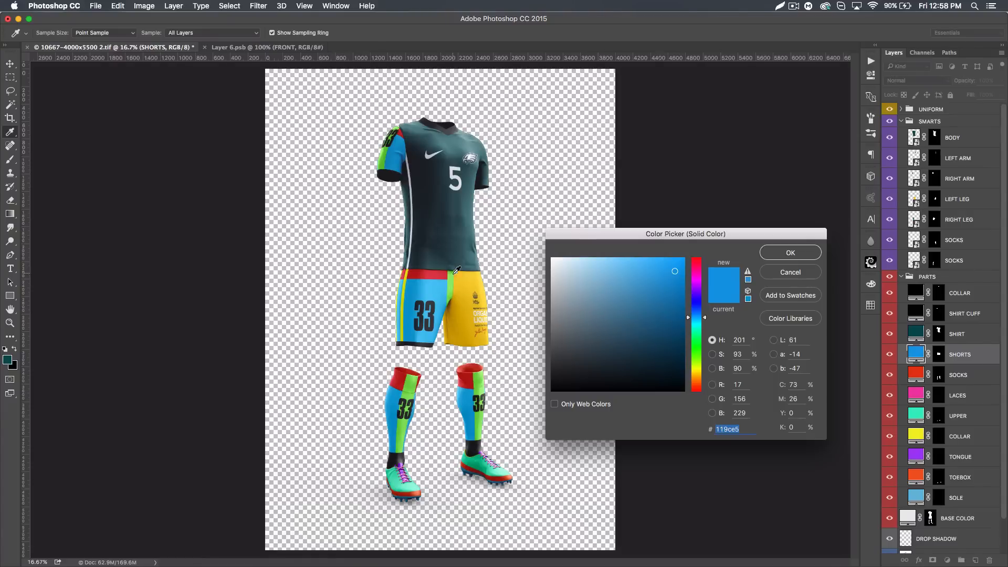
{"action": "left_click_drag", "start_coordinate": [641, 307], "coordinate": [452, 229]}
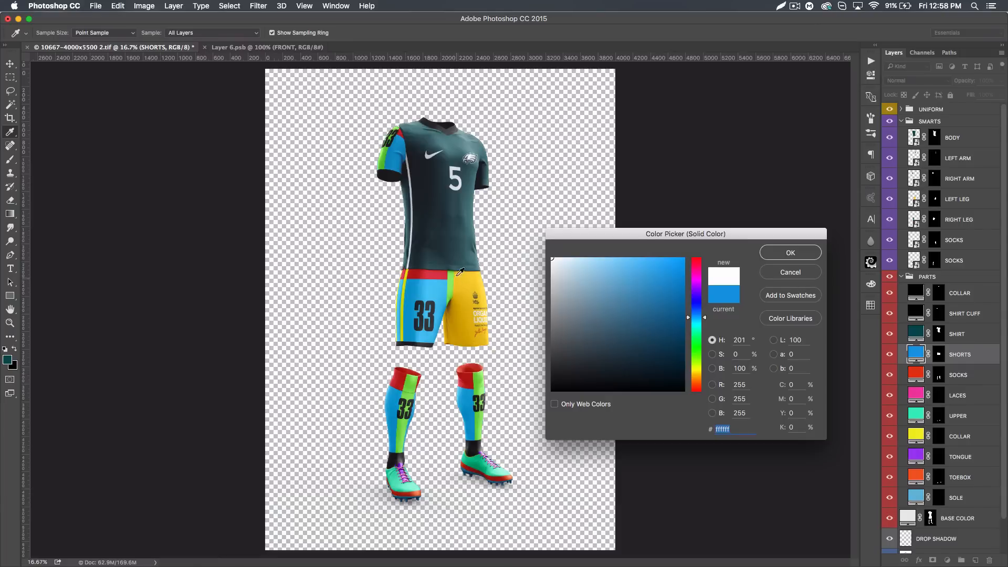
{"action": "left_click_drag", "start_coordinate": [620, 303], "coordinate": [490, 526]}
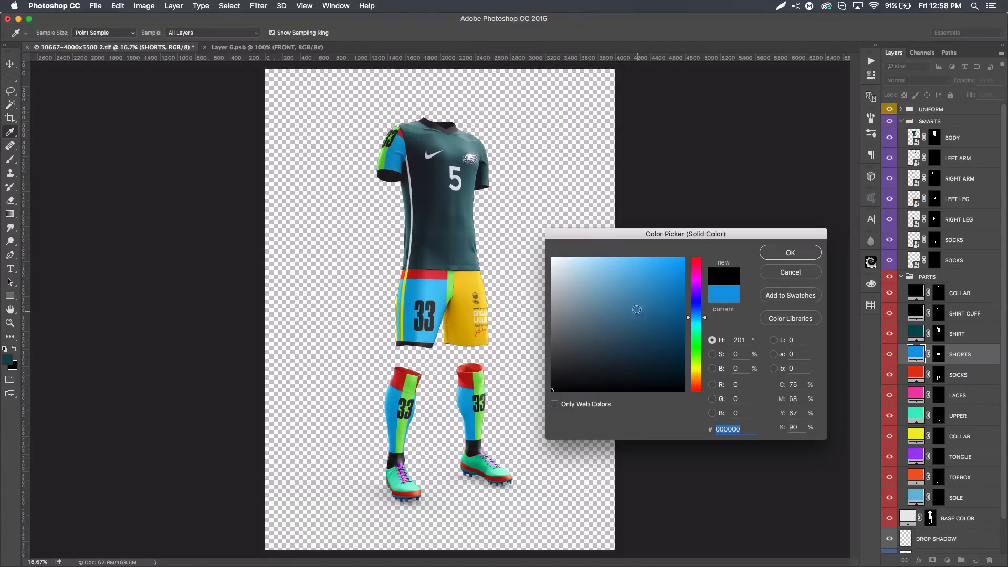
{"action": "type", "text": "ffffff"}
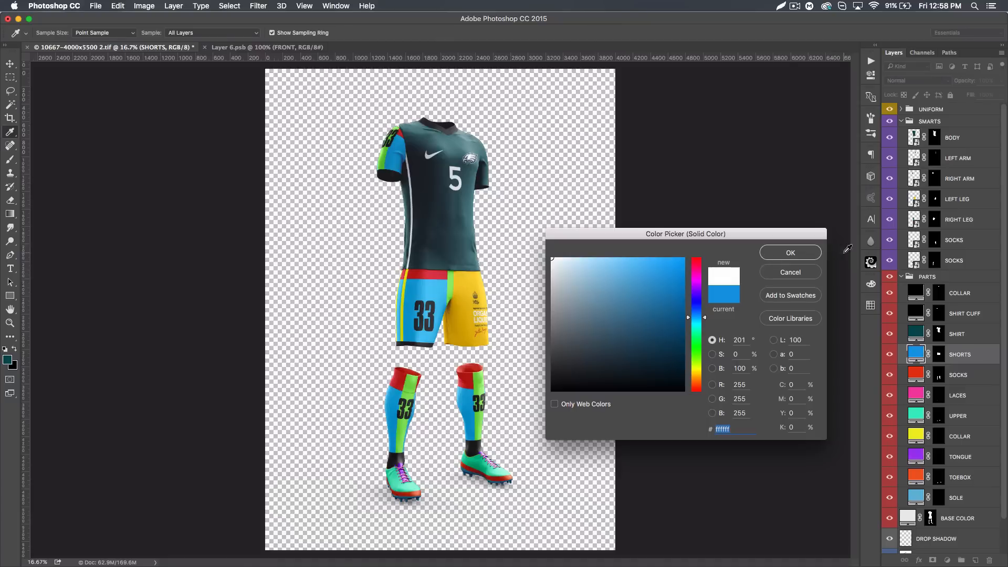
{"action": "left_click", "coordinate": [786, 253]}
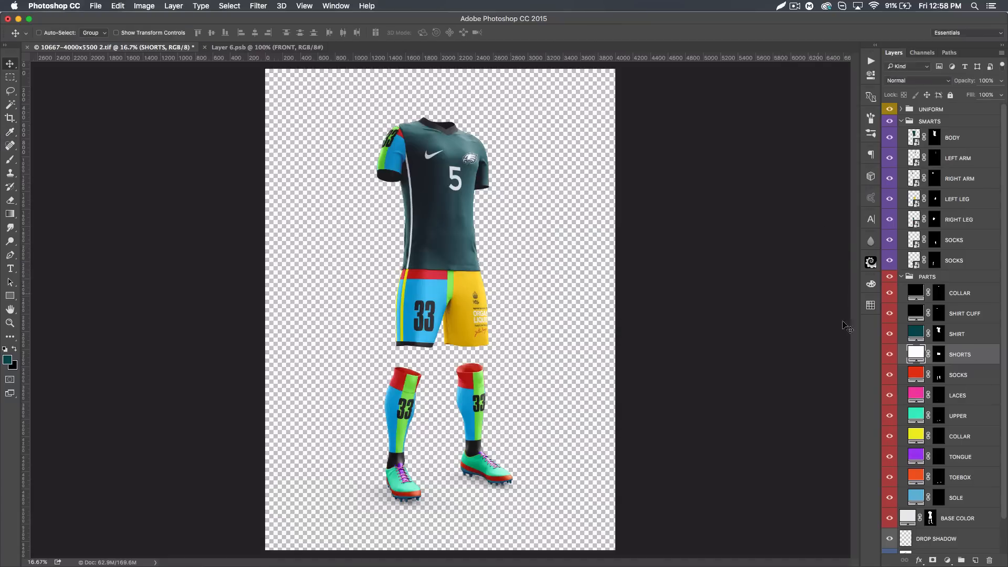
Set the fill color of the SOCKS layer in the PARTS group to dark gray 242424
{"action": "double_click", "coordinate": [914, 374]}
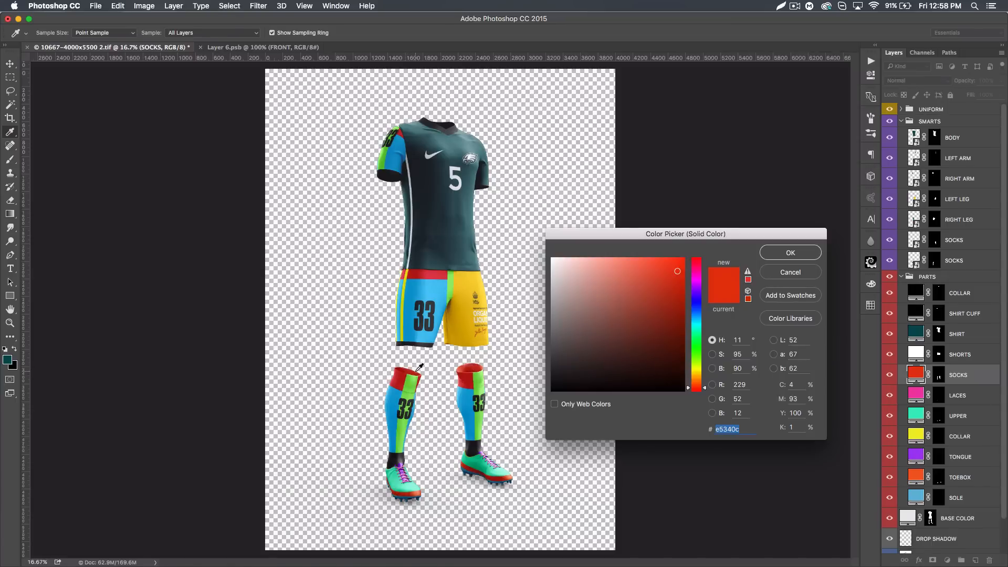
{"action": "left_click_drag", "start_coordinate": [604, 335], "coordinate": [550, 372]}
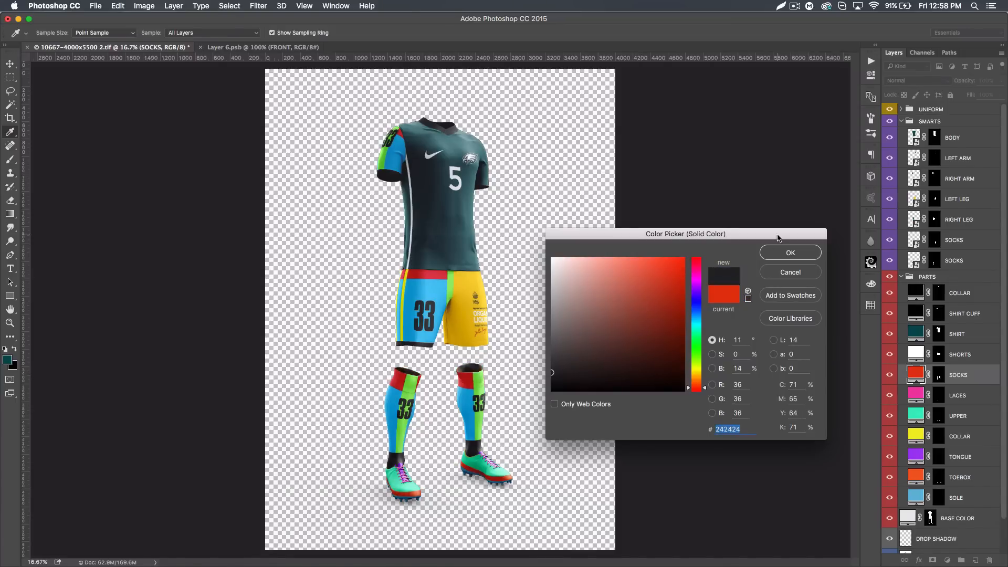
{"action": "left_click", "coordinate": [782, 255]}
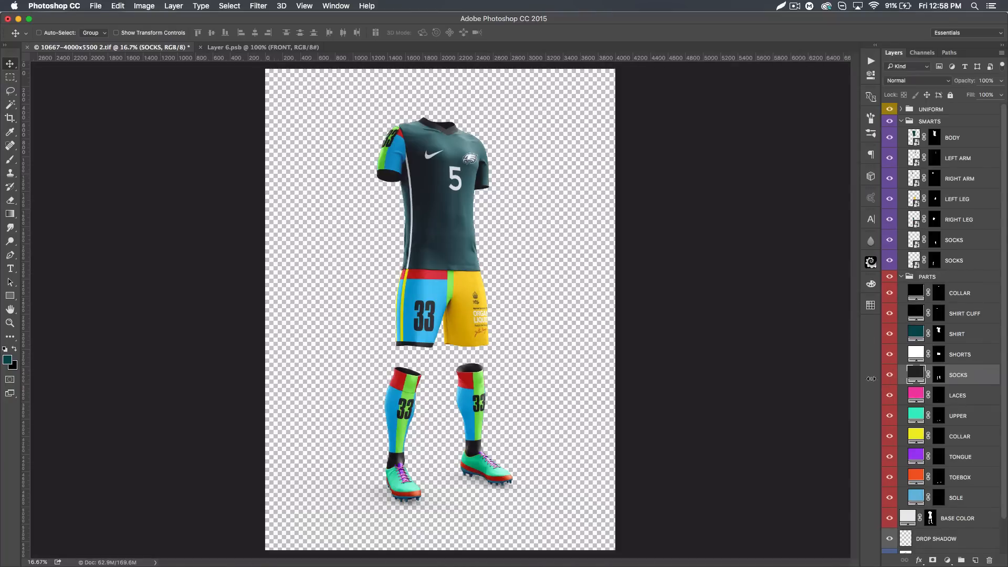
Preview the kit against the white Background layer, and hide that layer again
{"action": "scroll", "coordinate": [948, 518], "scroll_direction": "down", "scroll_amount": 2}
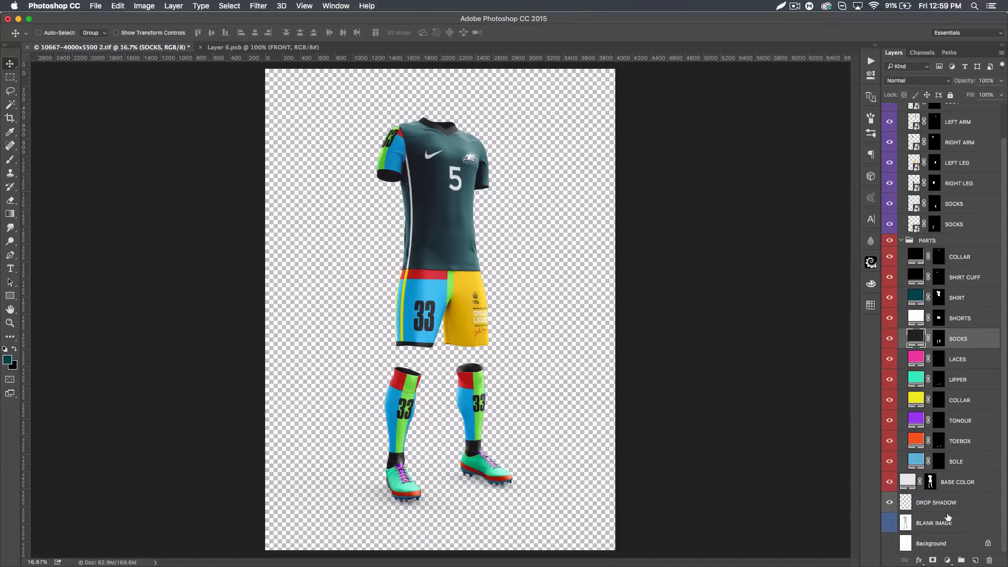
{"action": "left_click", "coordinate": [890, 544]}
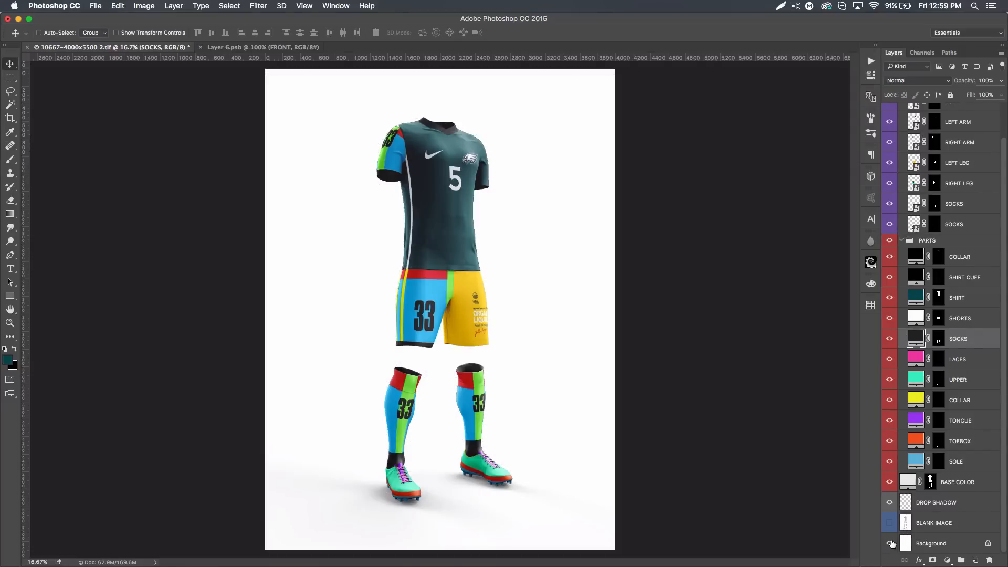
{"action": "left_click", "coordinate": [890, 544]}
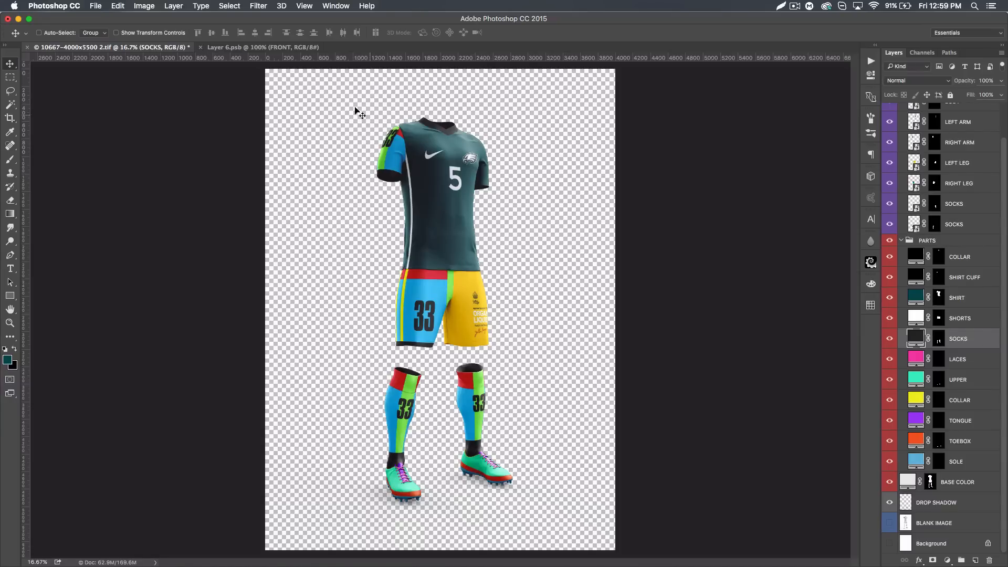
{"action": "scroll", "coordinate": [955, 292], "scroll_direction": "up", "scroll_amount": 2}
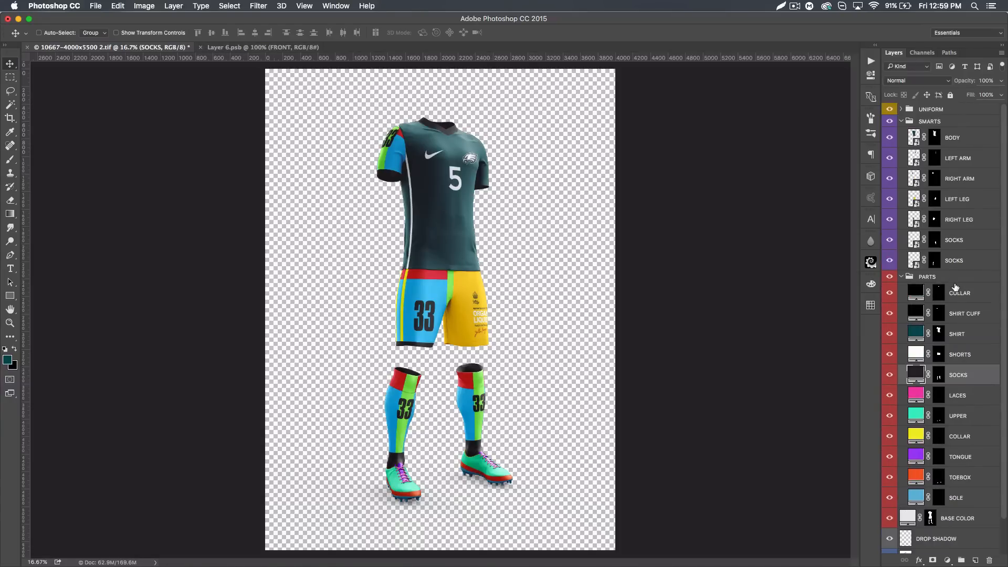
Close the left arm artwork (Layer 6.psb) and open the BODY smart object's artwork
{"action": "left_click", "coordinate": [201, 48]}
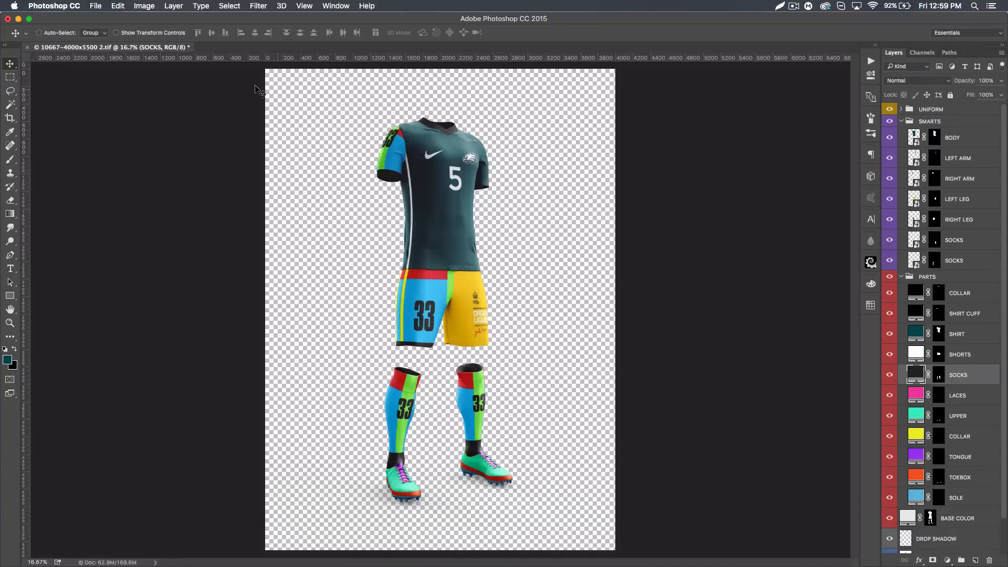
{"action": "double_click", "coordinate": [915, 142]}
{"action": "left_click", "coordinate": [551, 297]}
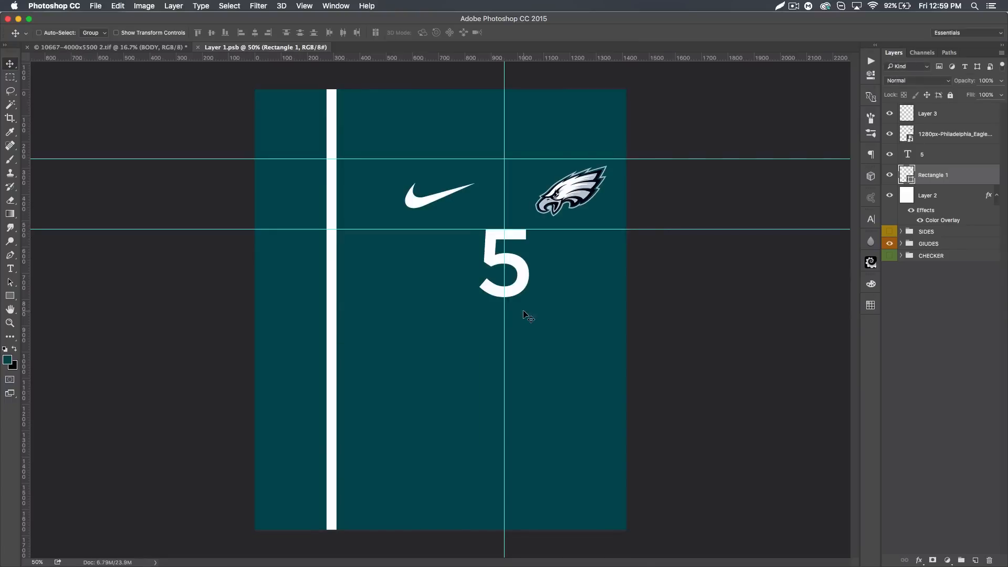